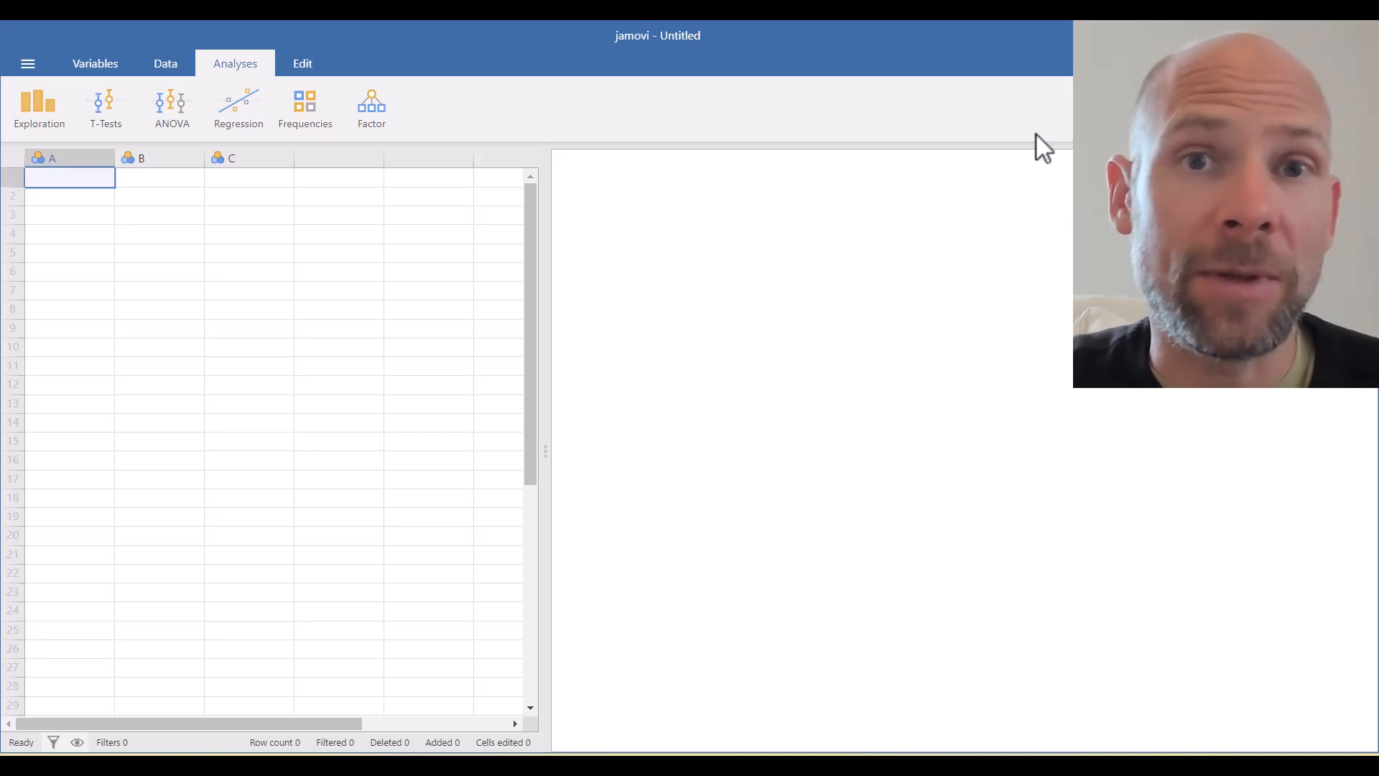
- Open the math.sav data file from the Documents folder on This PC
click(28, 67)
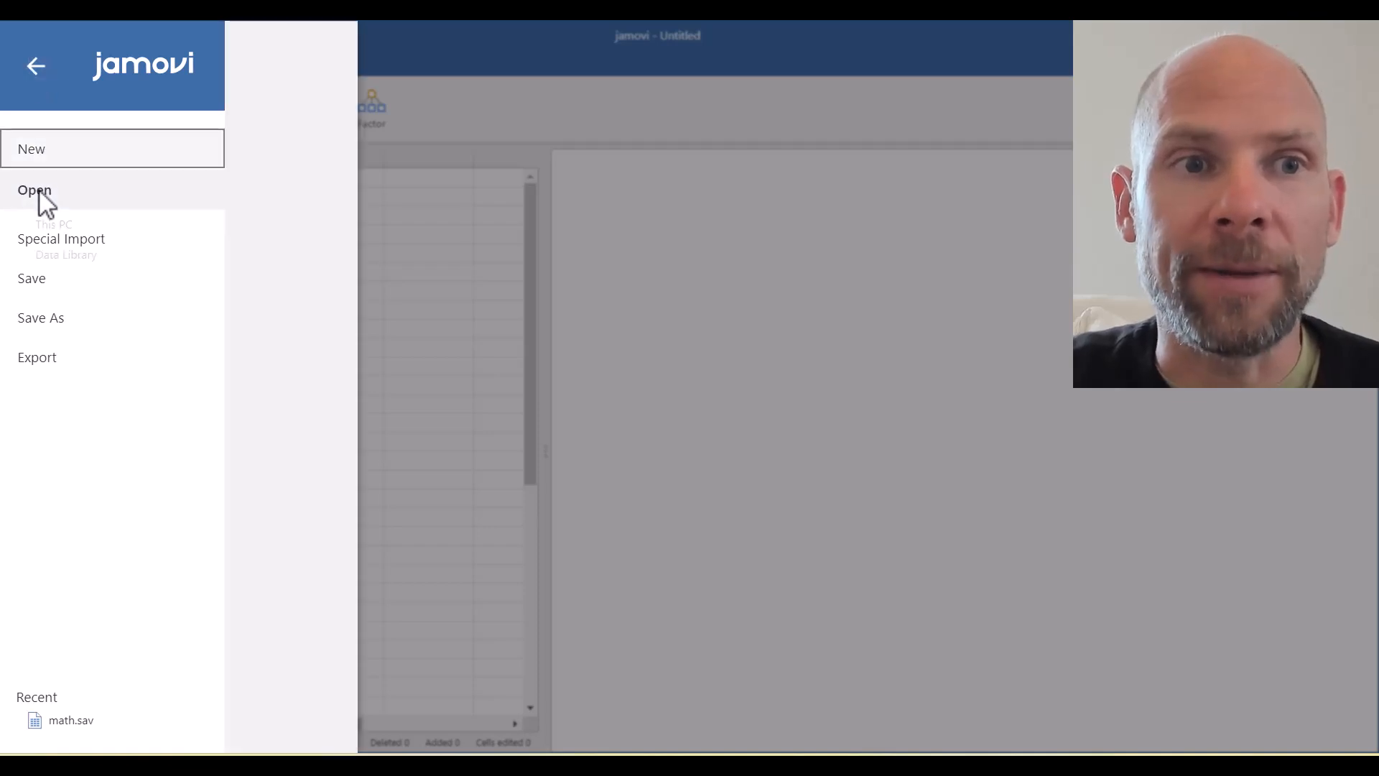
click(39, 189)
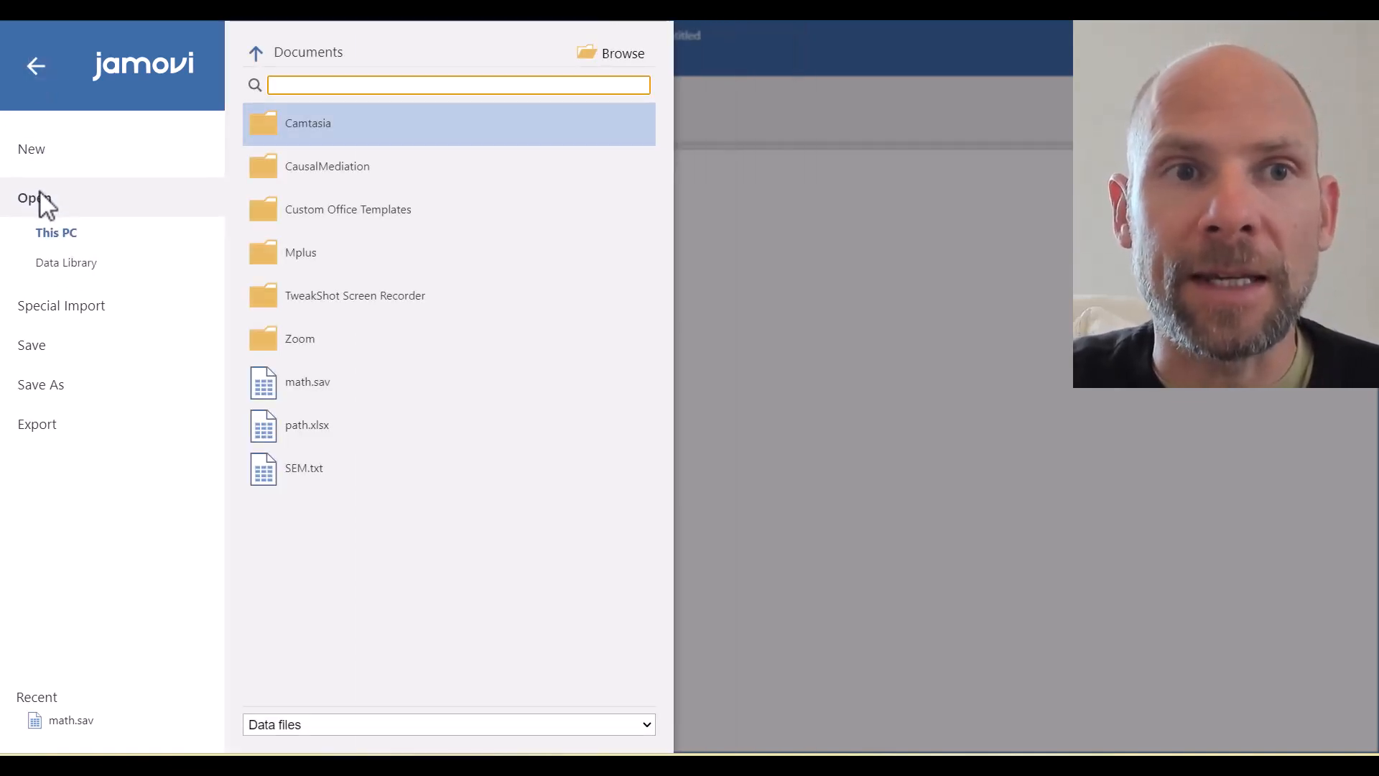
click(315, 389)
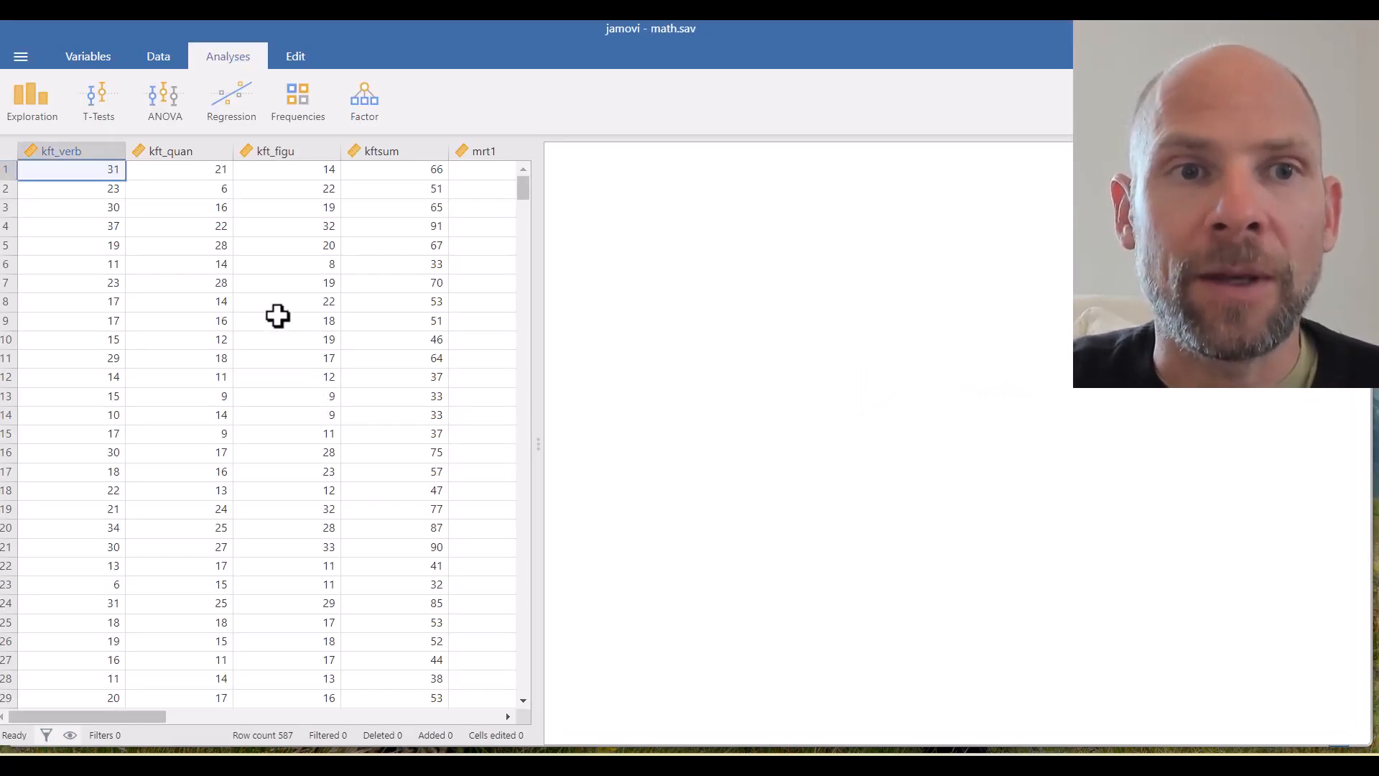
- Scroll across to the mrt and math columns, then bring up the Factor analyses menu
drag(141, 714, 224, 726)
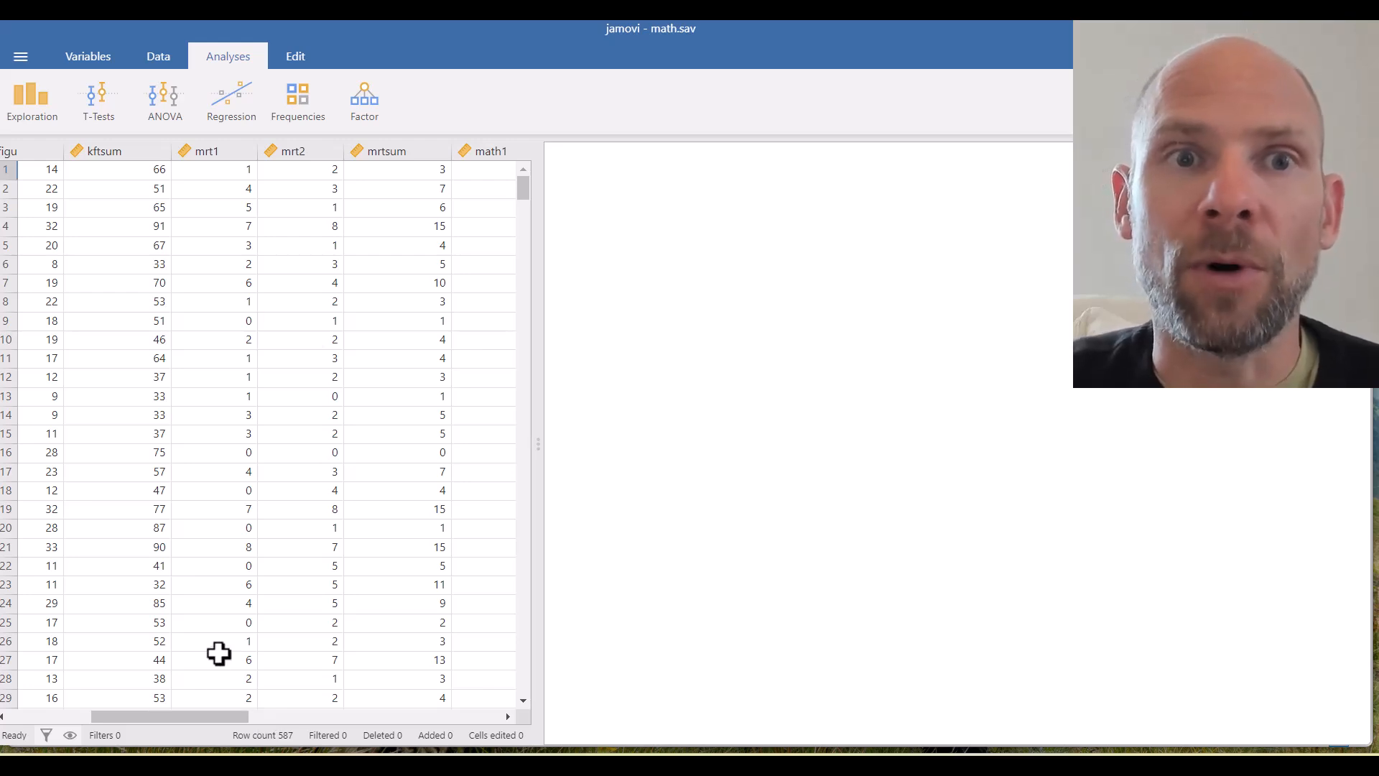
click(377, 103)
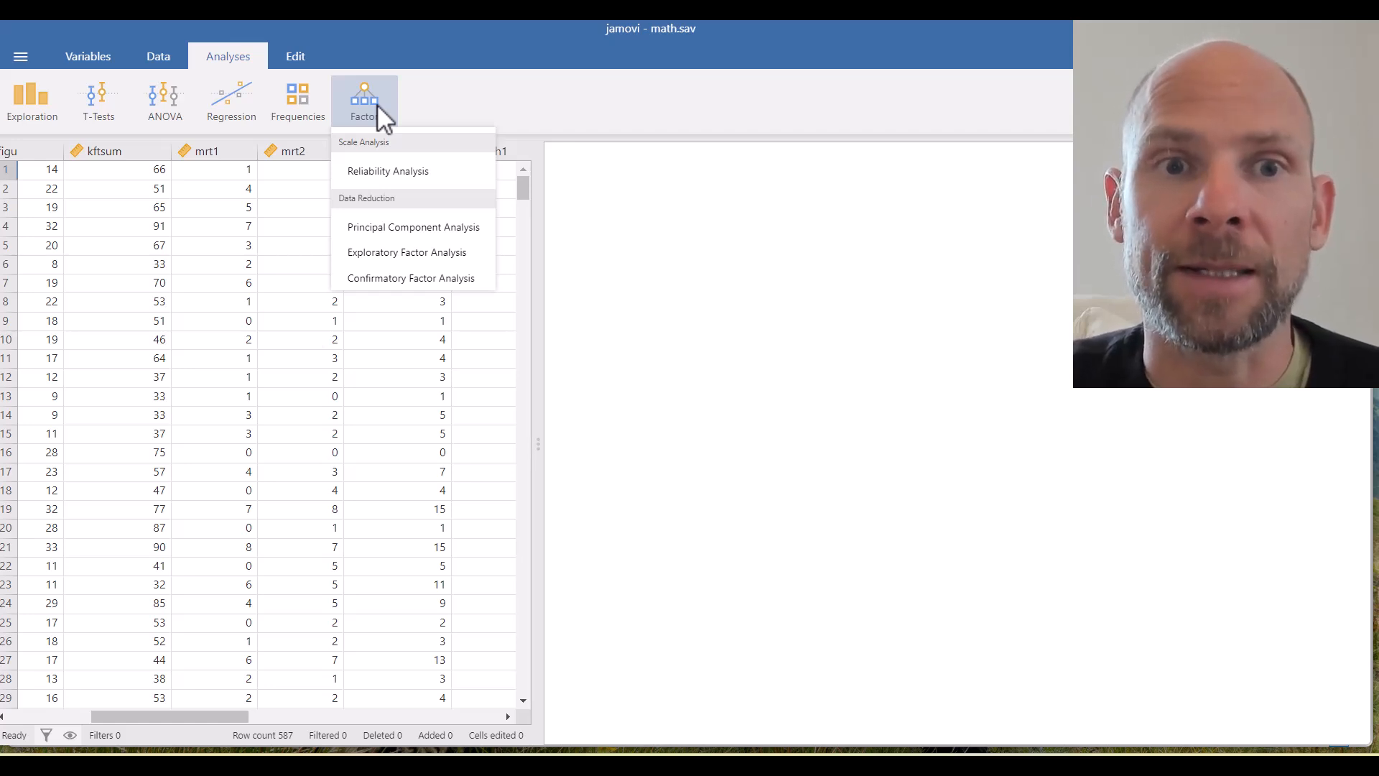
- Choose Confirmatory Factor Analysis from the Factor menu
click(478, 281)
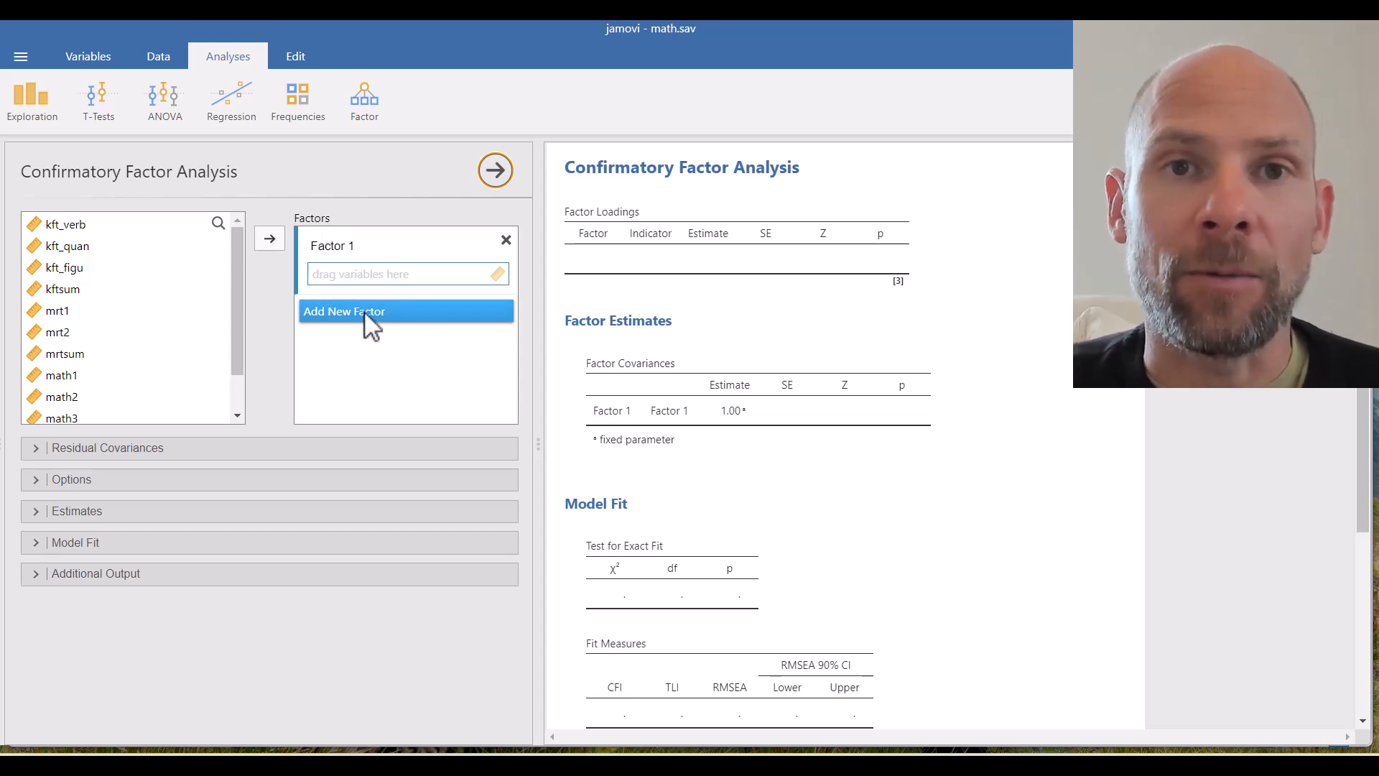
- Put kft_verb, kft_quan and kft_figu into Factor 1 and rename it Cognitive
click(83, 226)
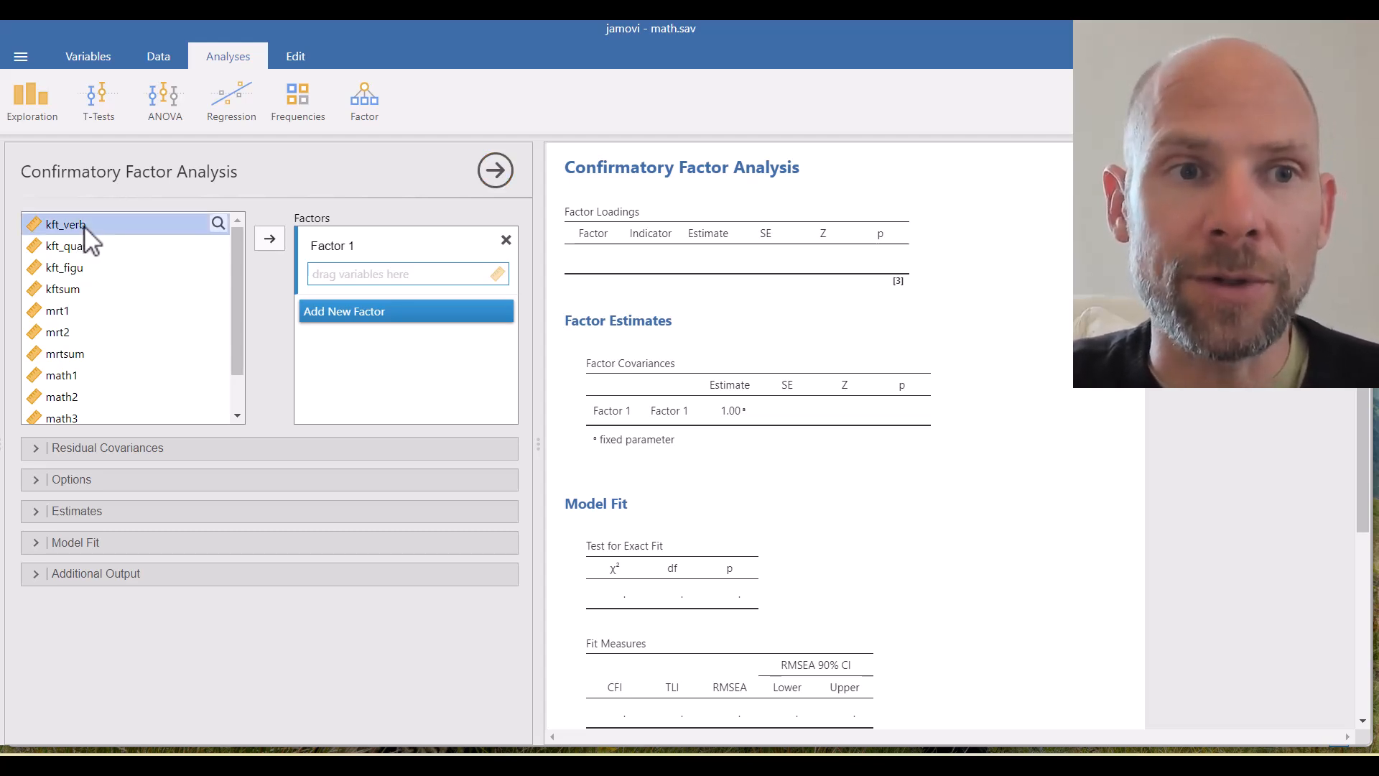
shift+click(74, 266)
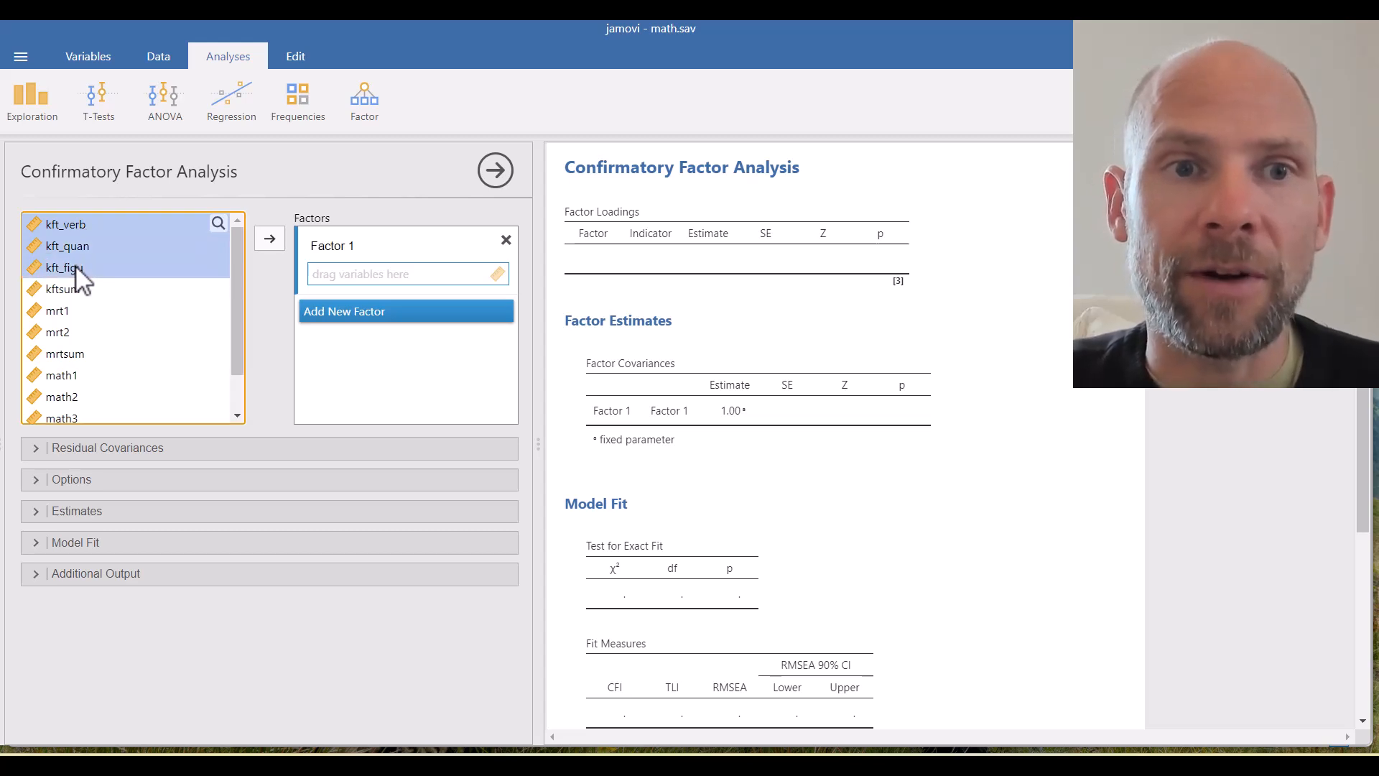
click(270, 239)
click(346, 246)
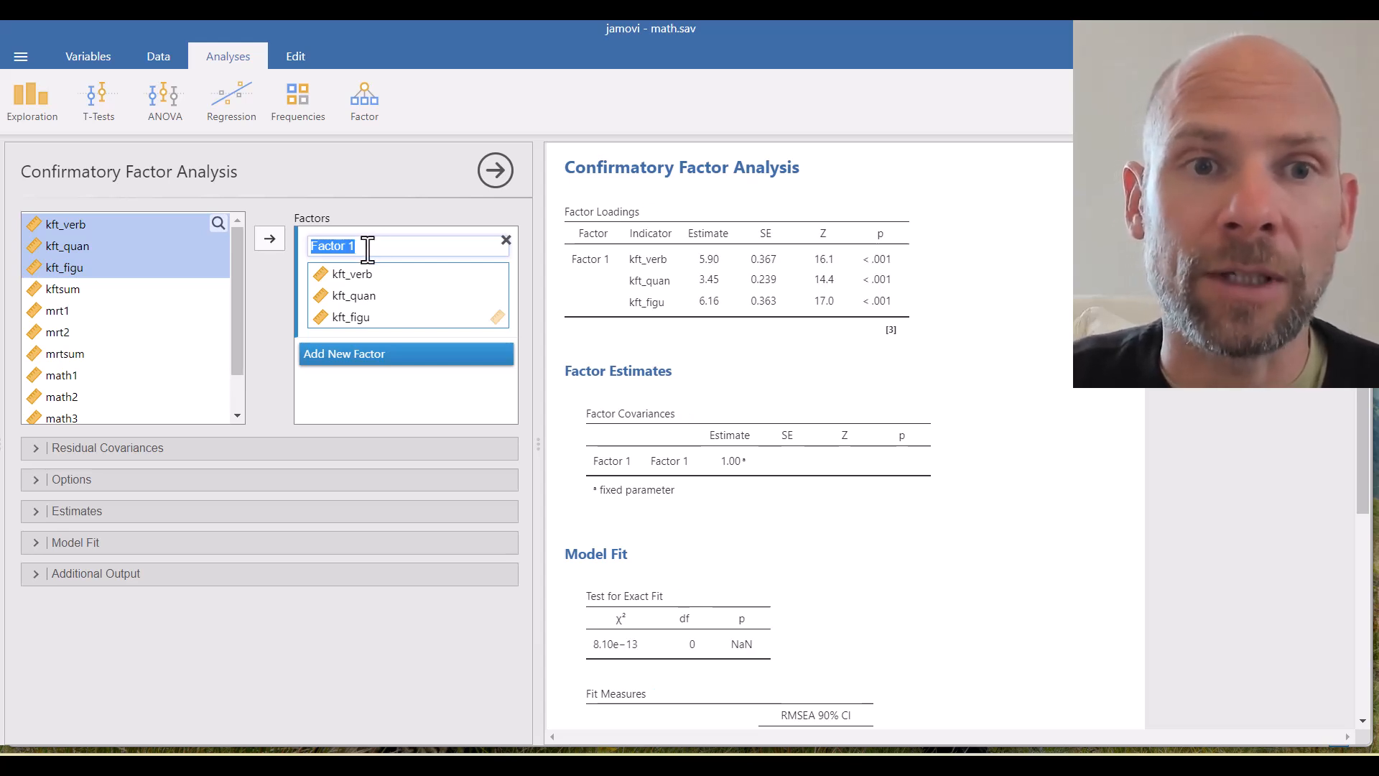
text(C)
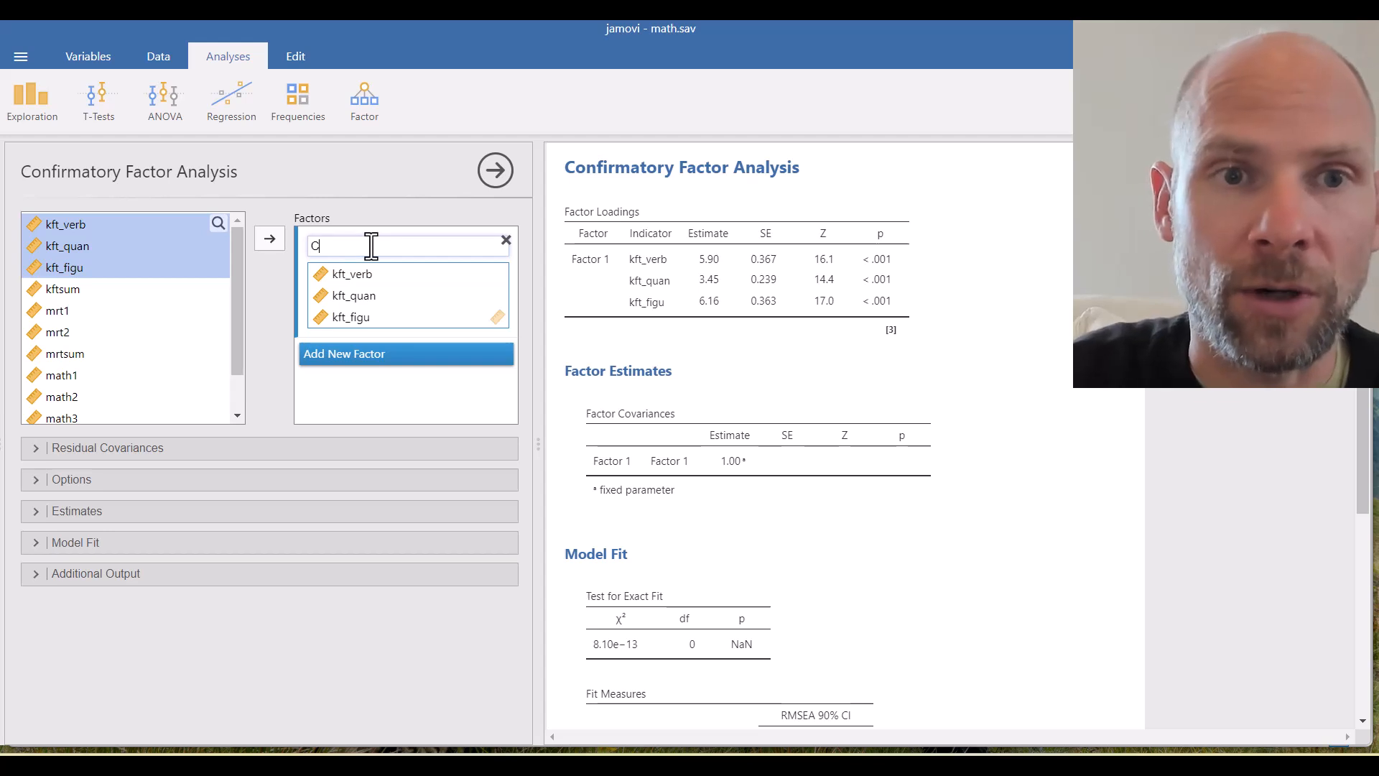
text(ognitive)
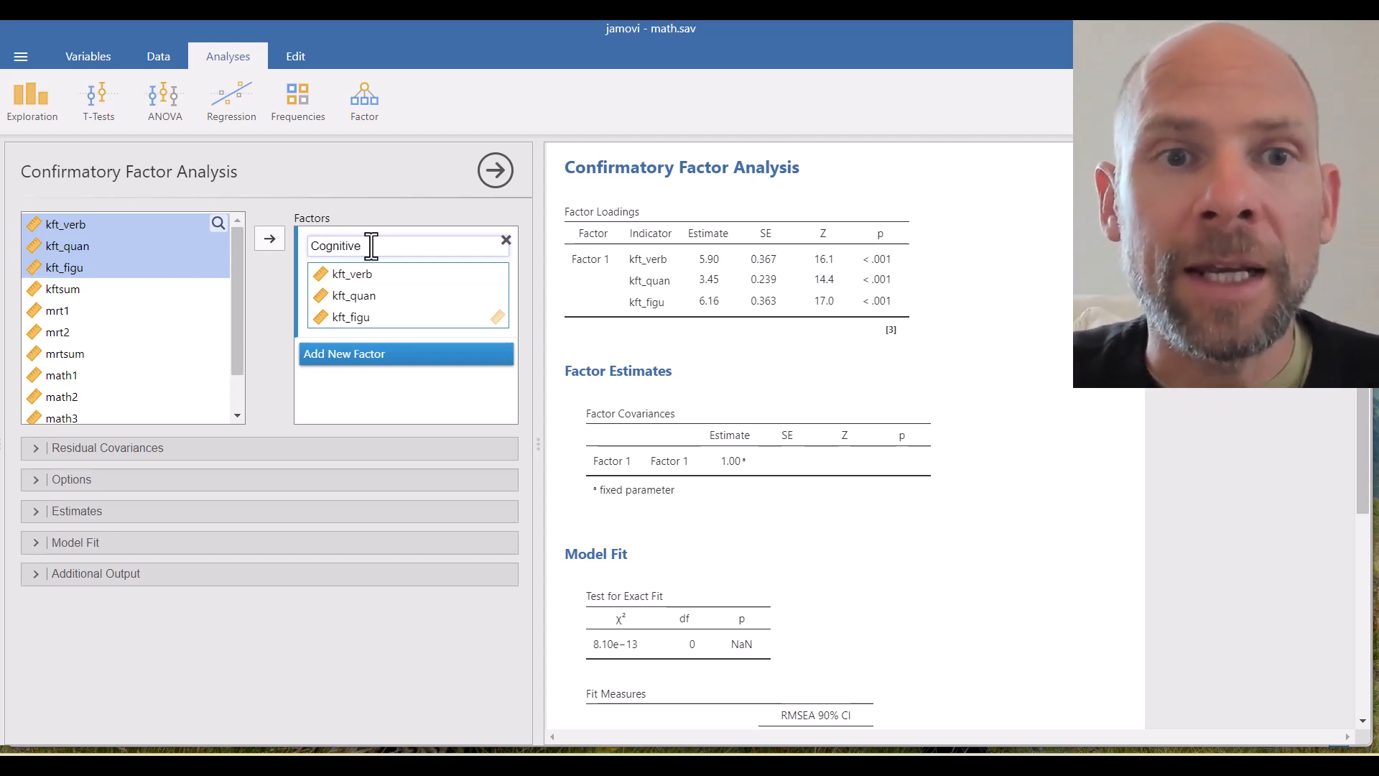
click(380, 207)
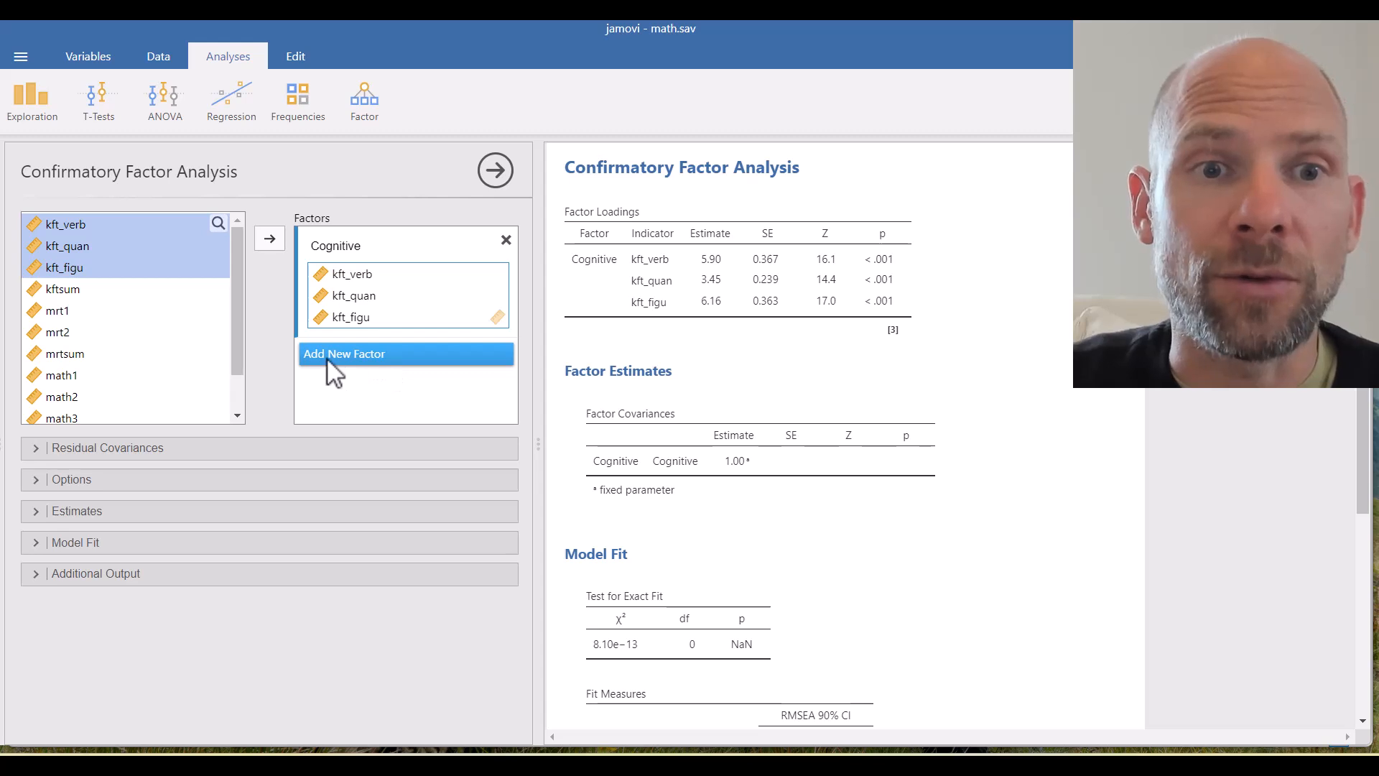
- Add a second factor named Math with math1, math2 and math3 as indicators
click(391, 356)
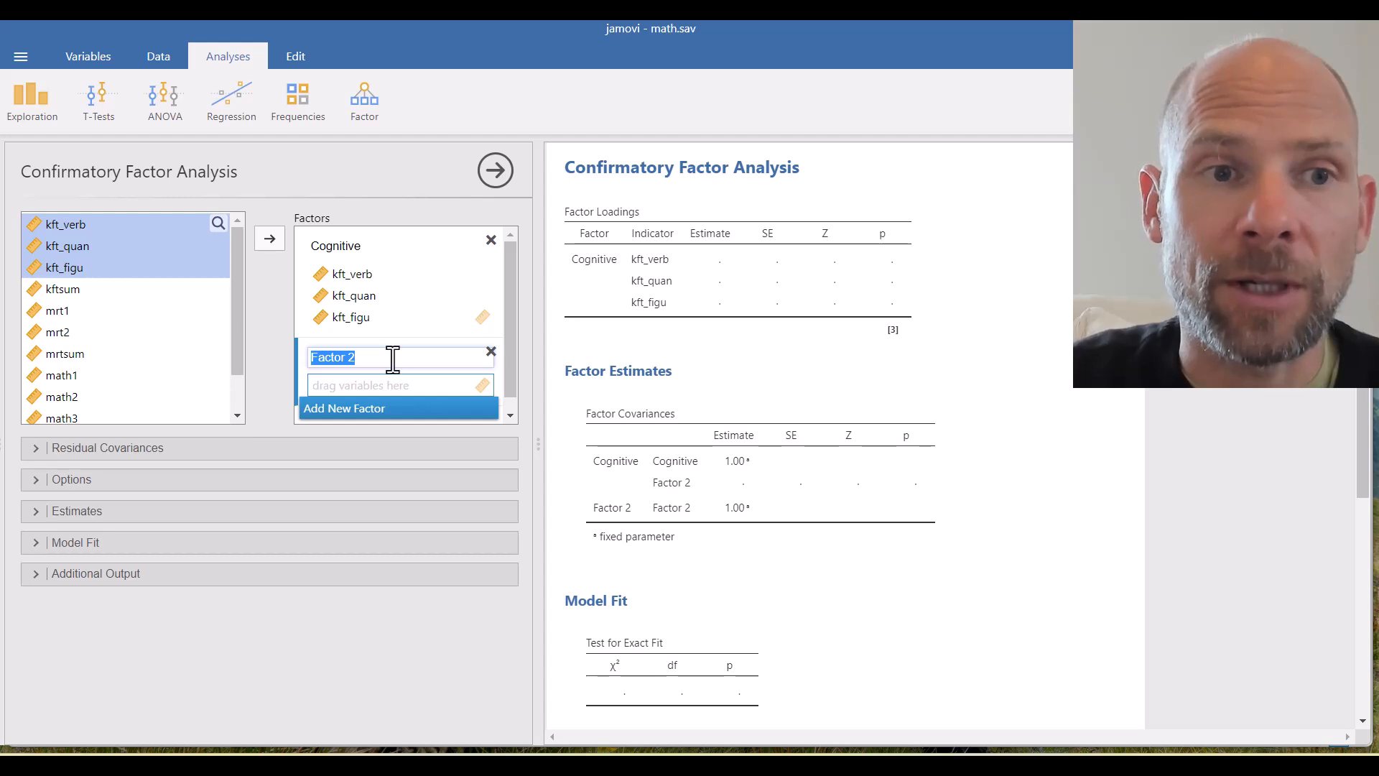
text(Math)
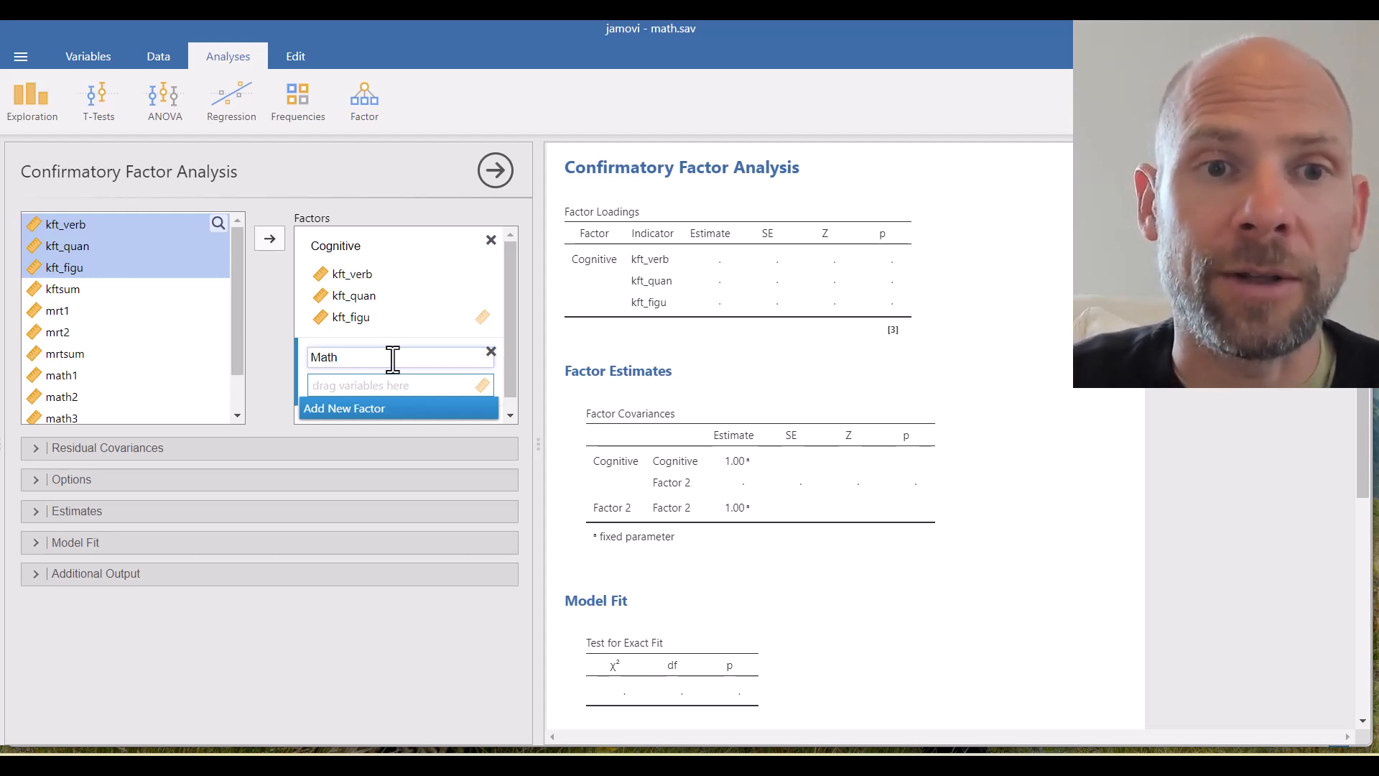
click(77, 379)
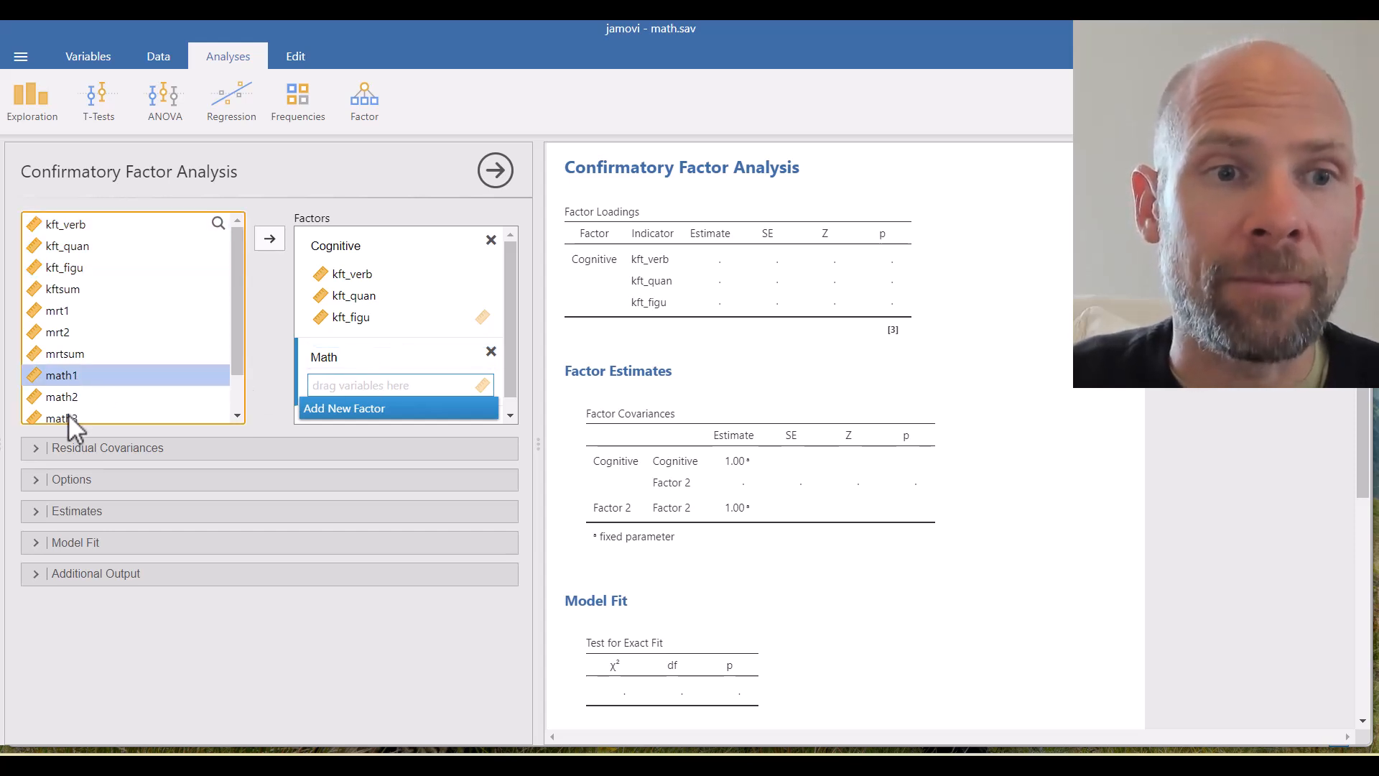
shift+click(67, 414)
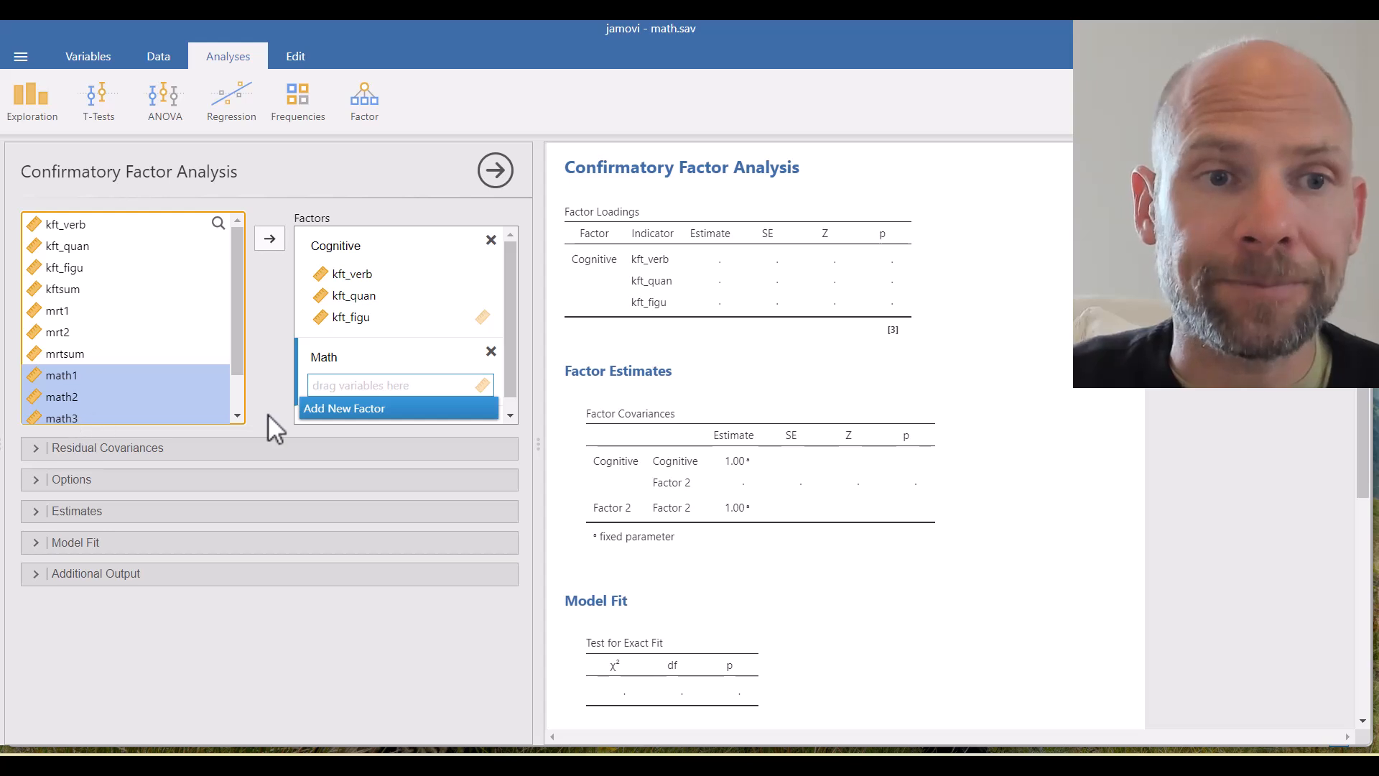
drag(107, 395, 369, 385)
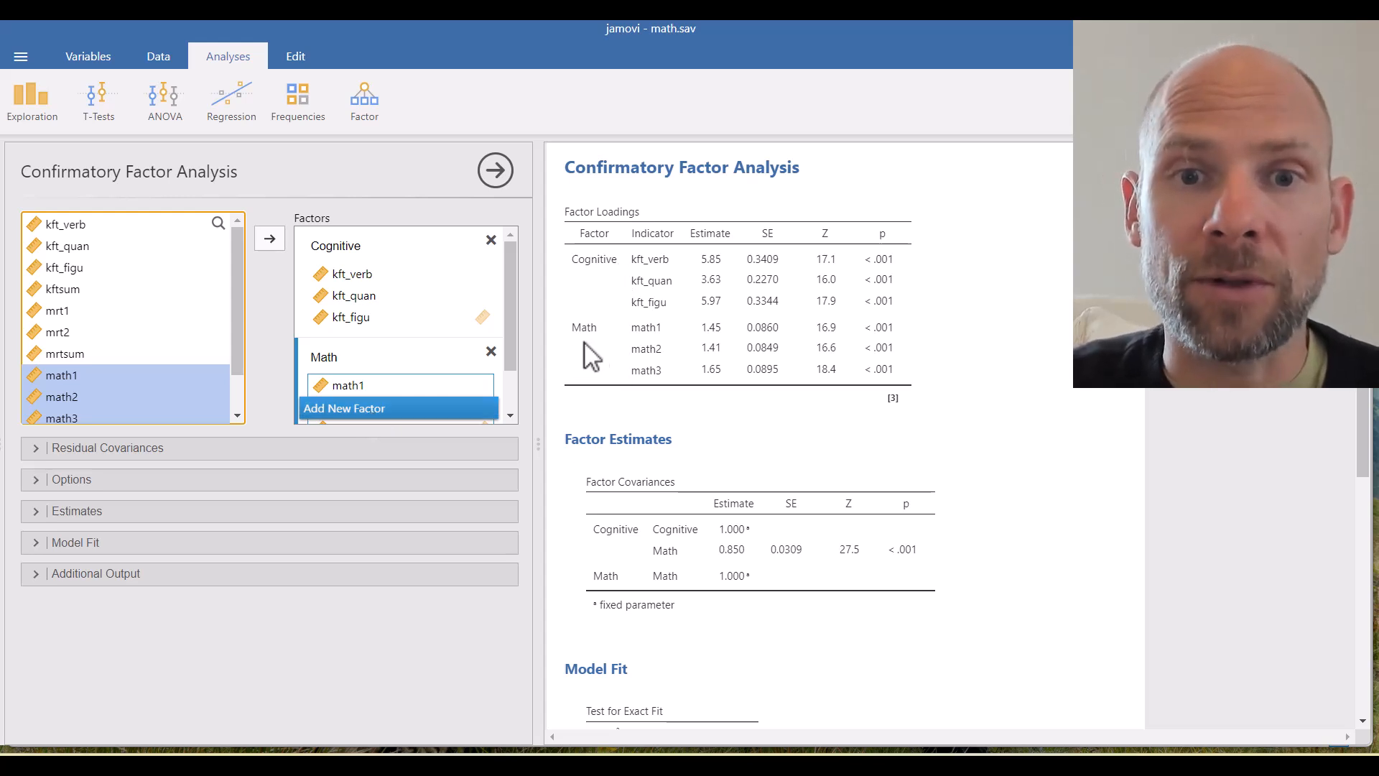
scroll(677, 427, down, 2)
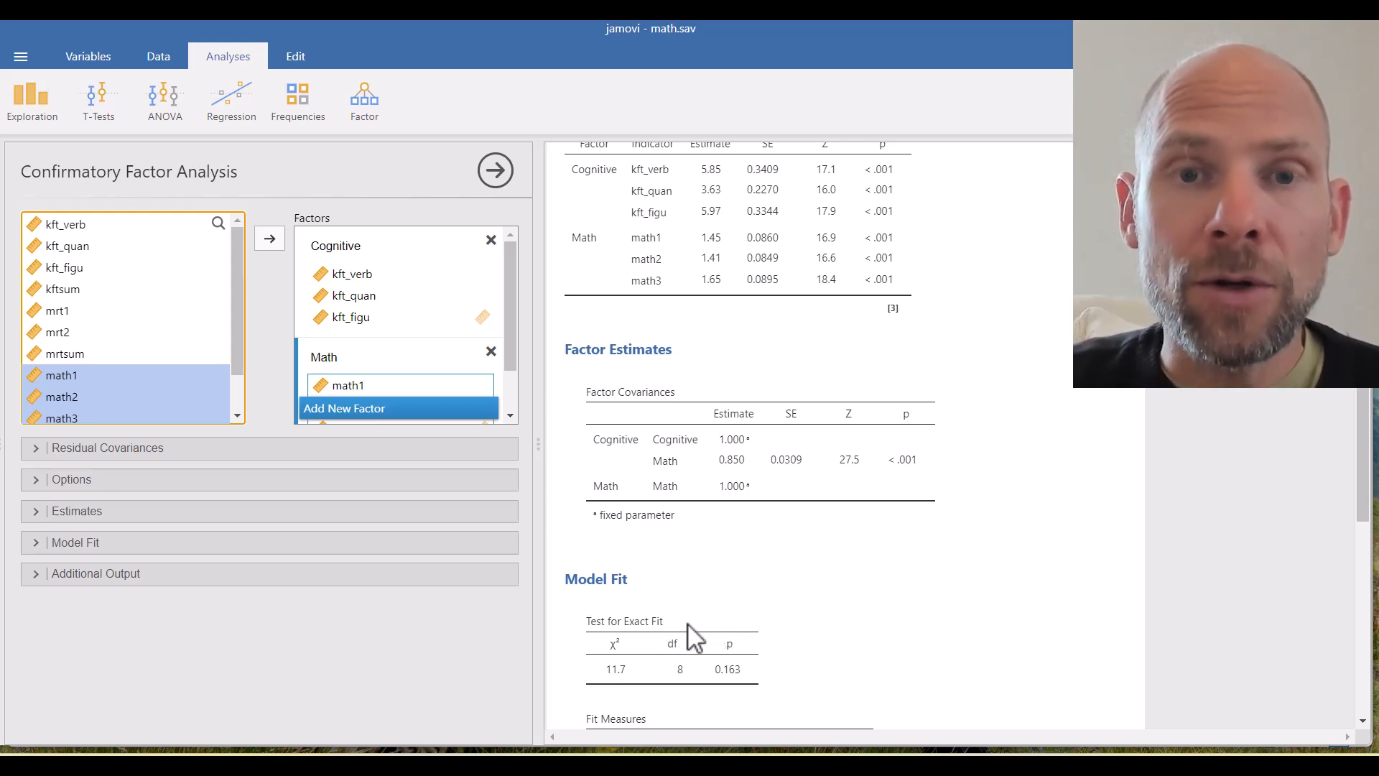
scroll(783, 353, up, 2)
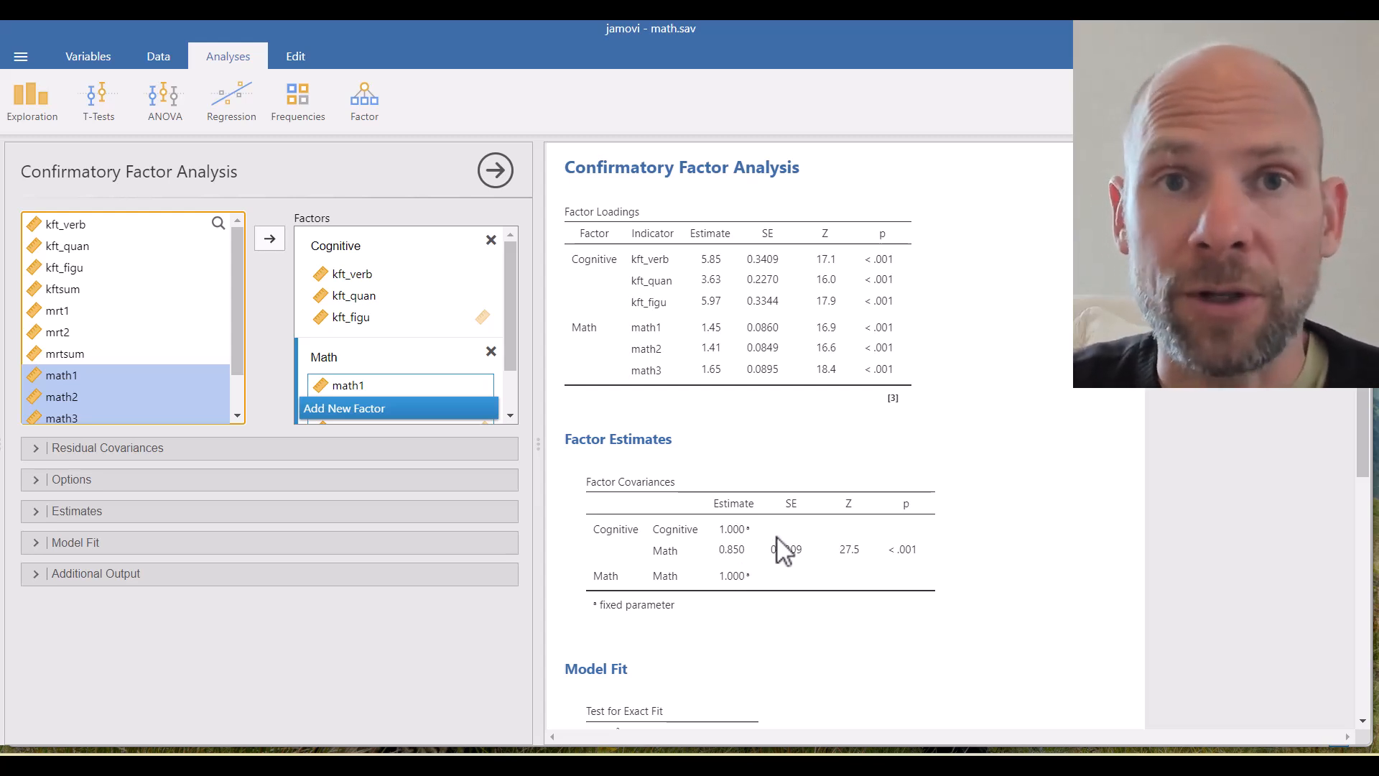
scroll(776, 537, down, 3)
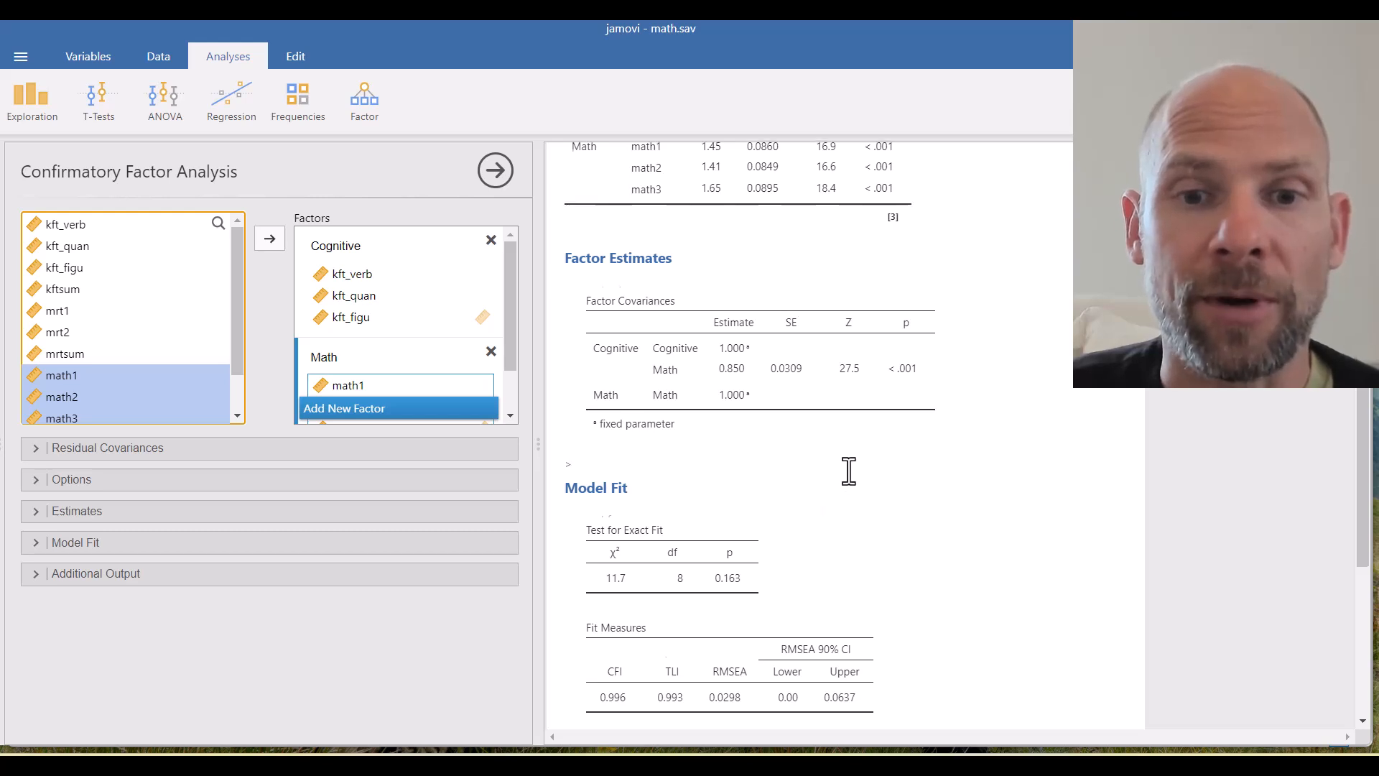
scroll(848, 471, down, 2)
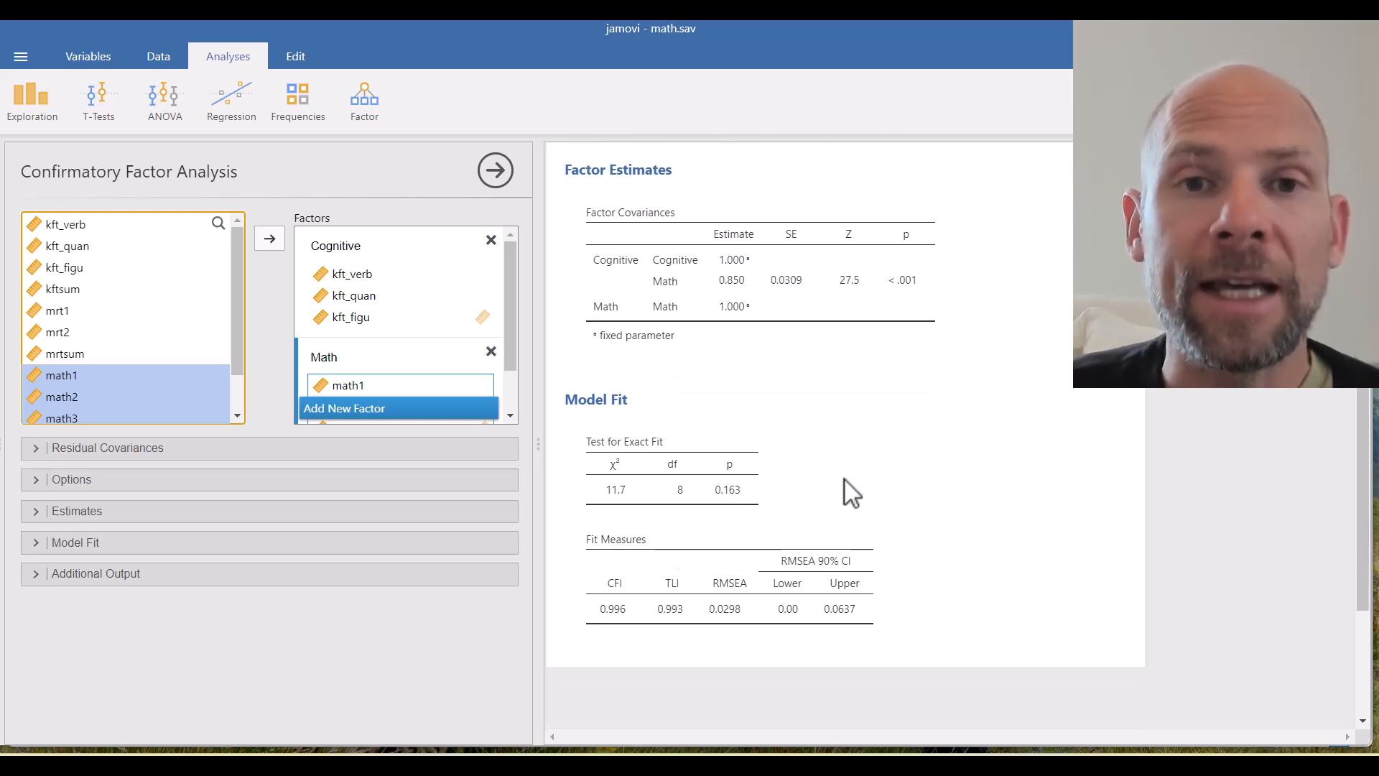
scroll(847, 479, up, 4)
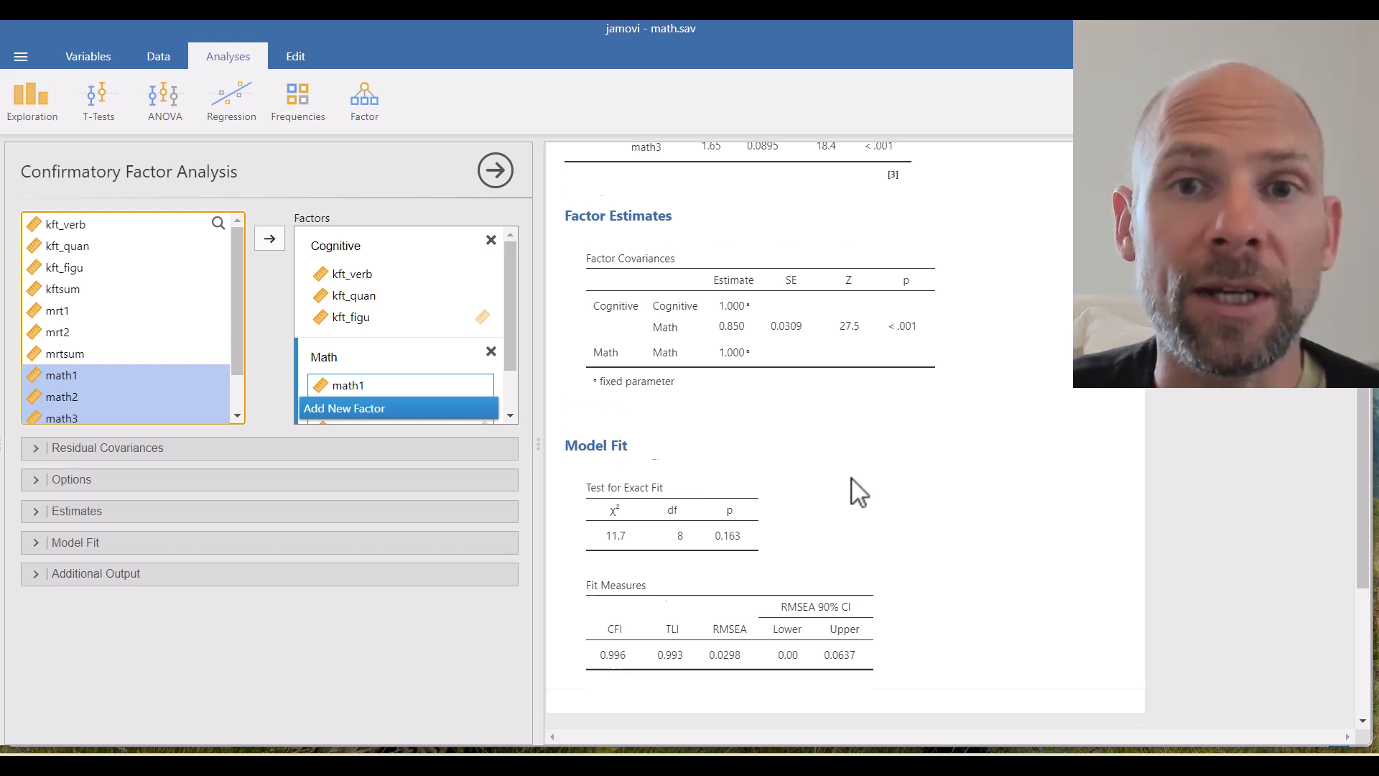
scroll(859, 492, up, 2)
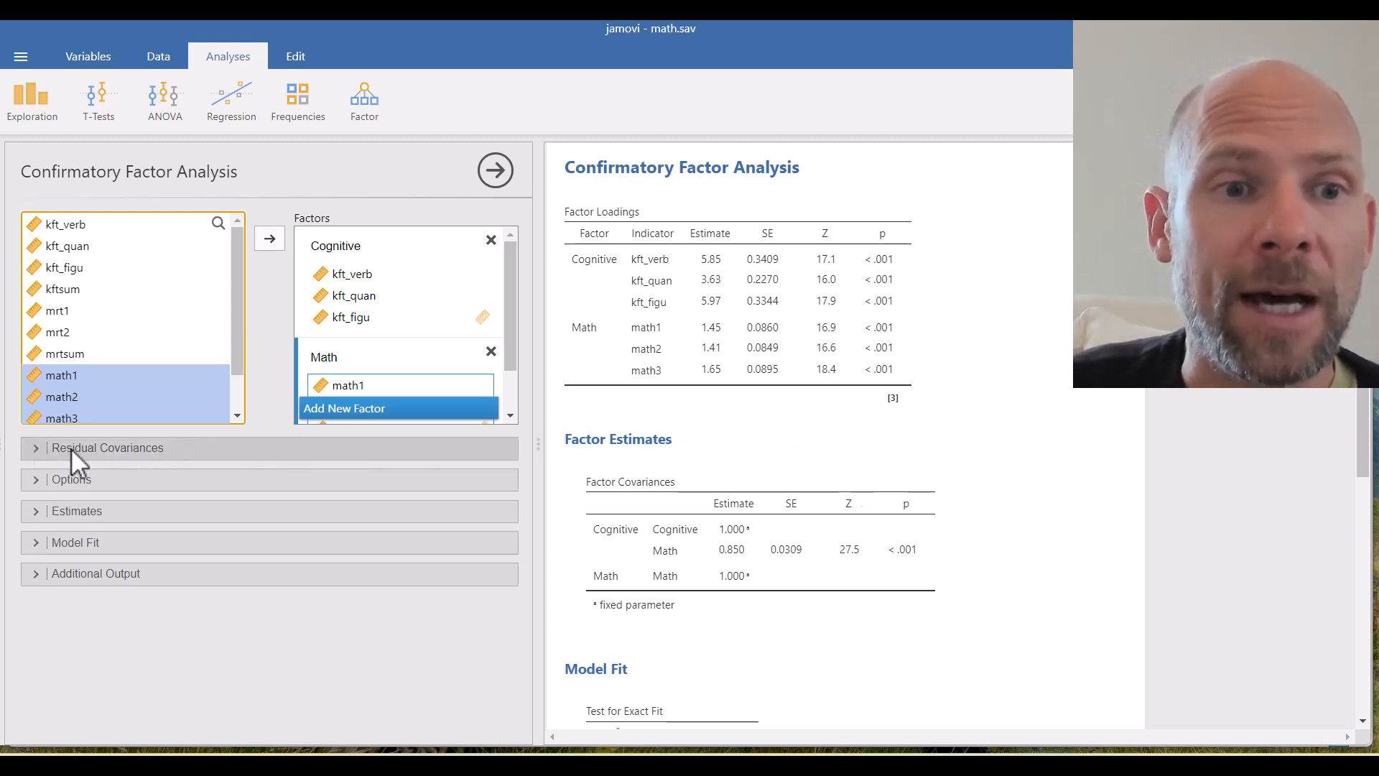
- Expand the Residual Covariances section and scroll further down the options
click(89, 448)
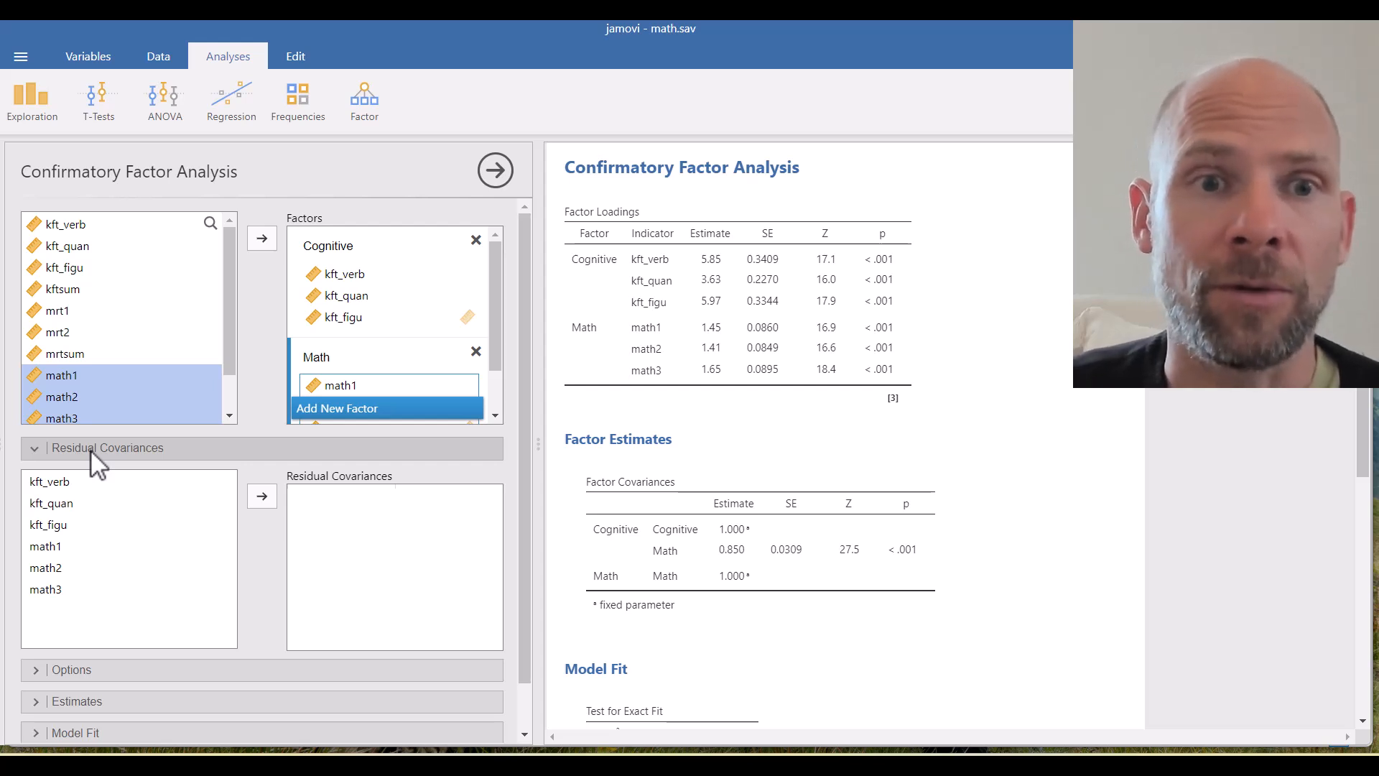
scroll(99, 547, down, 1)
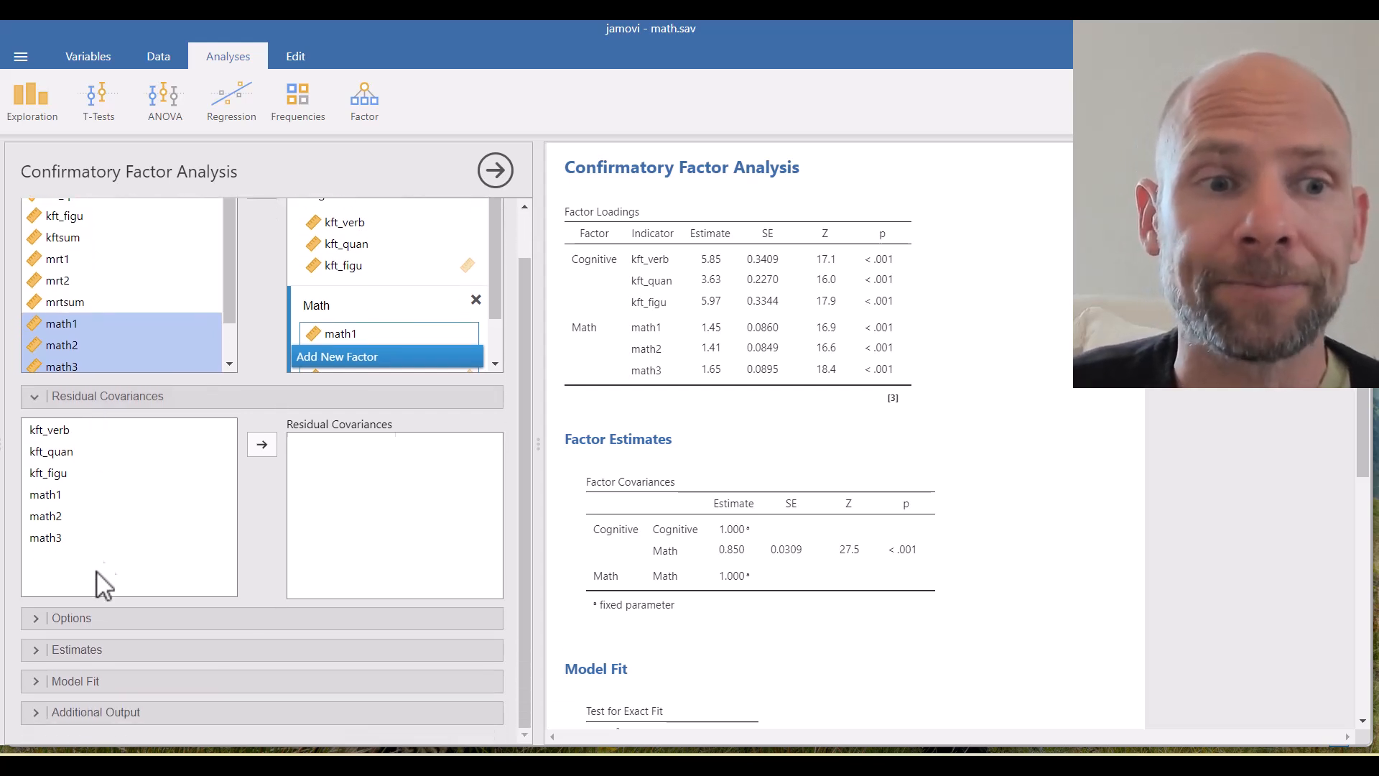
- Expand Options and set the factor scaling to the first indicator
click(73, 618)
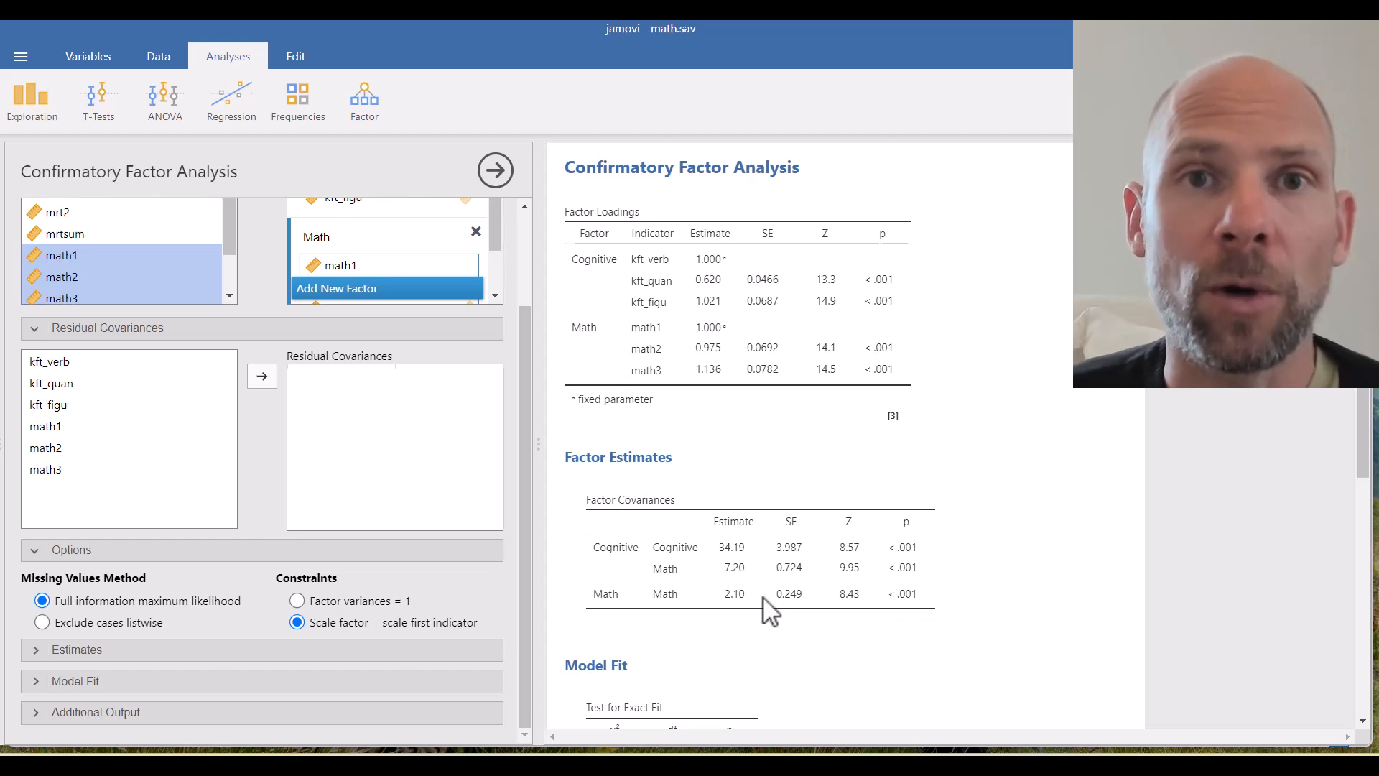
scroll(725, 534, down, 1)
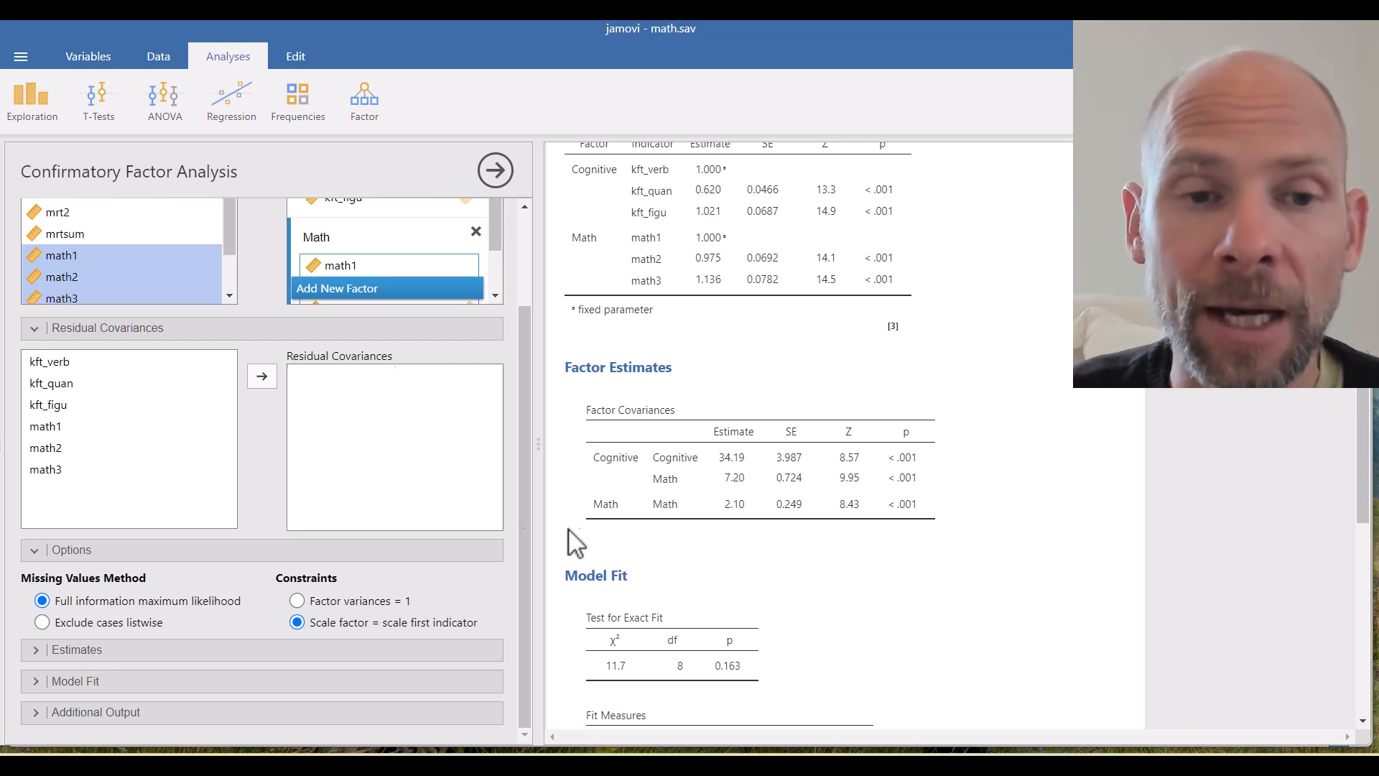
- Expand the Estimates section and include standardized estimates in the results tables
click(92, 652)
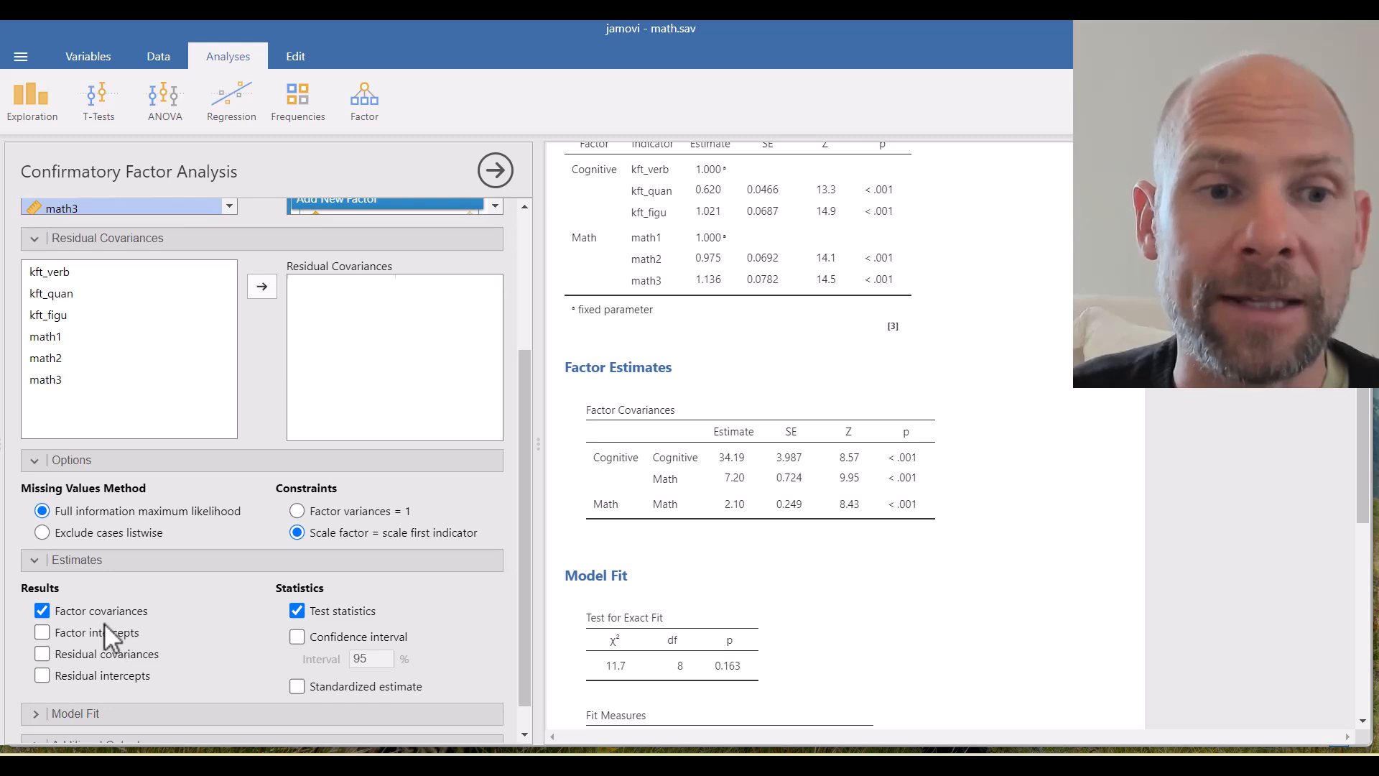
click(298, 689)
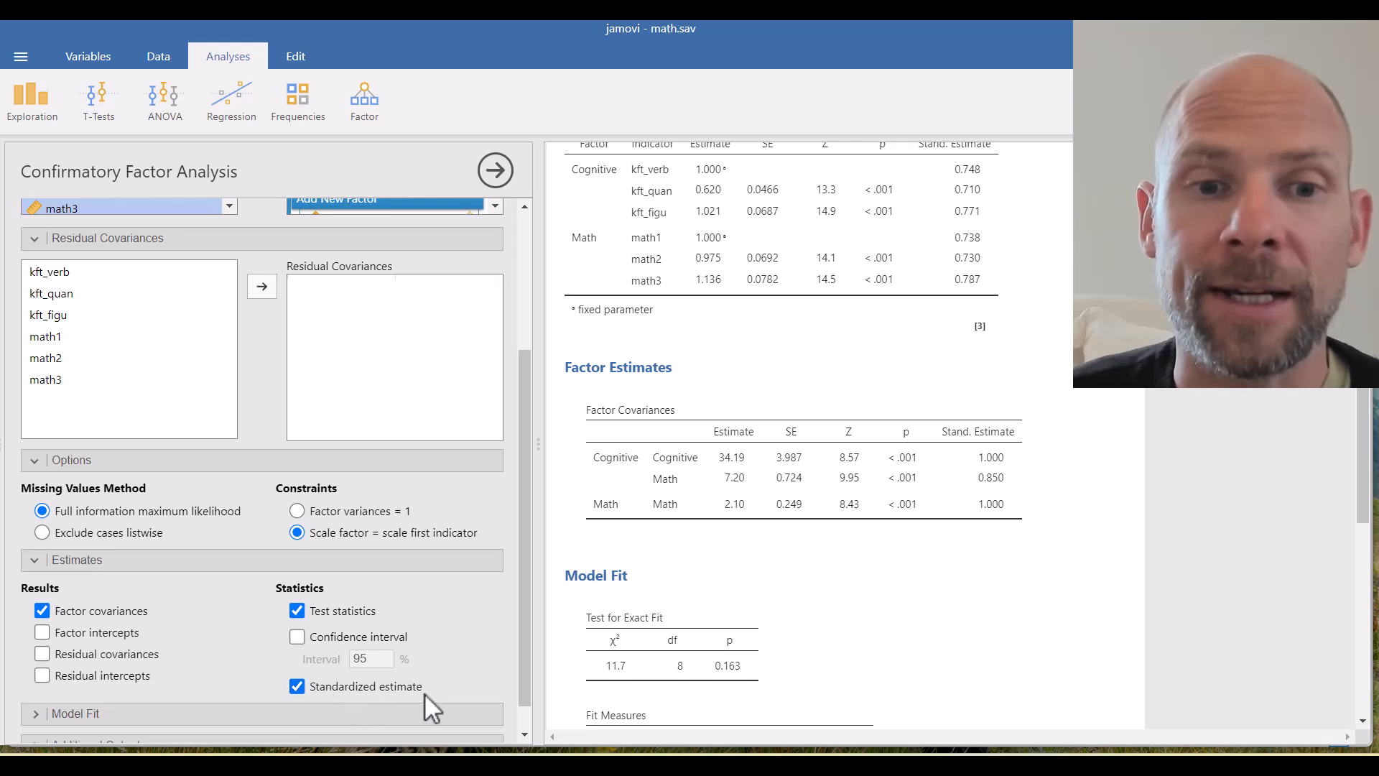
scroll(1002, 360, up, 2)
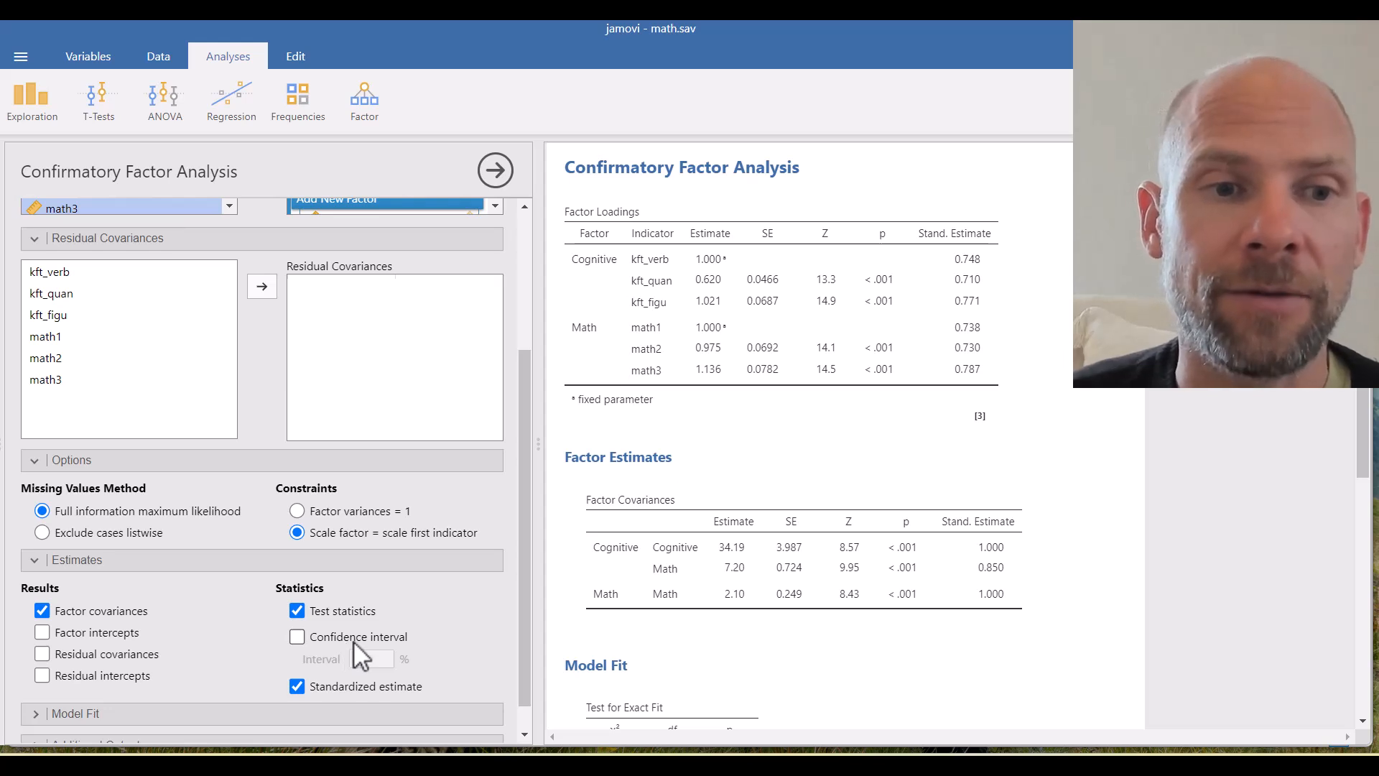
scroll(349, 642, down, 1)
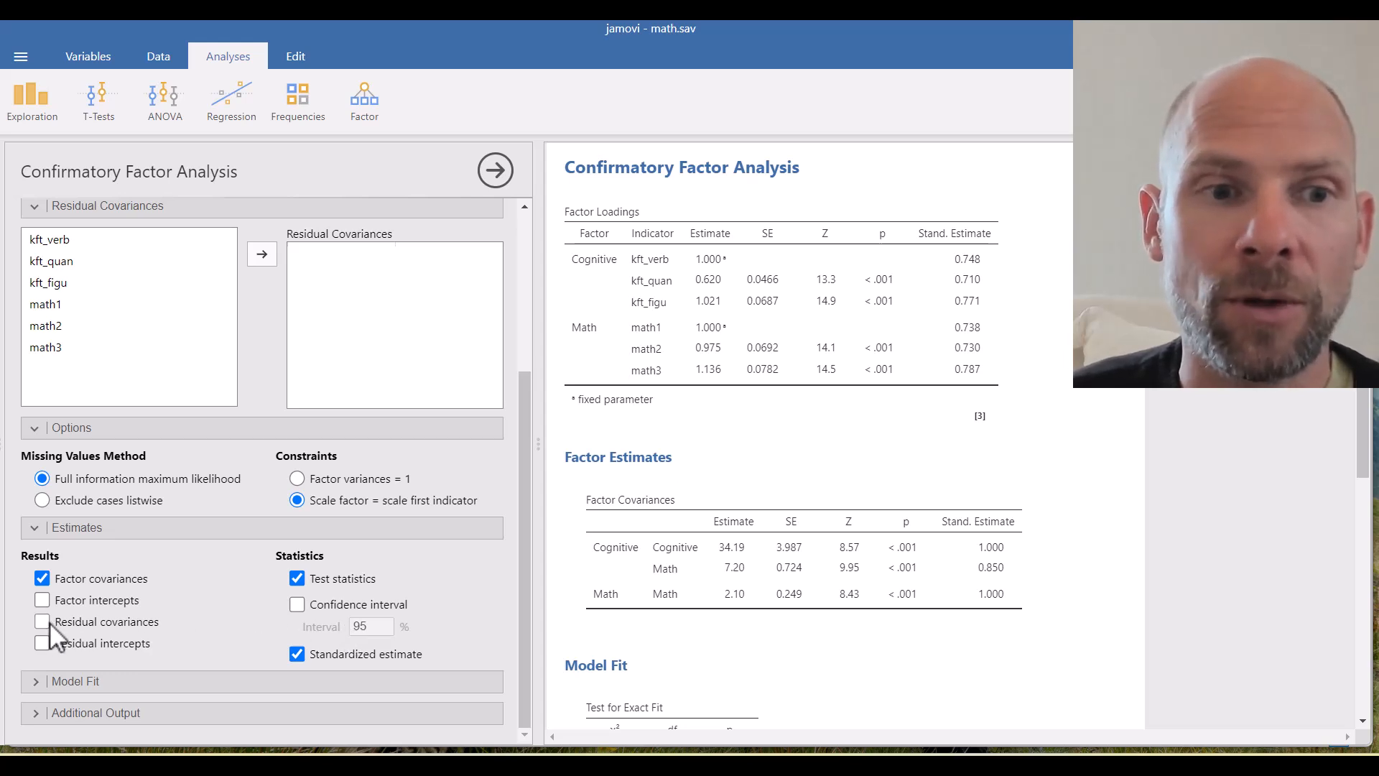
- Scroll past the Estimates options and expand the Model Fit settings
scroll(764, 505, down, 5)
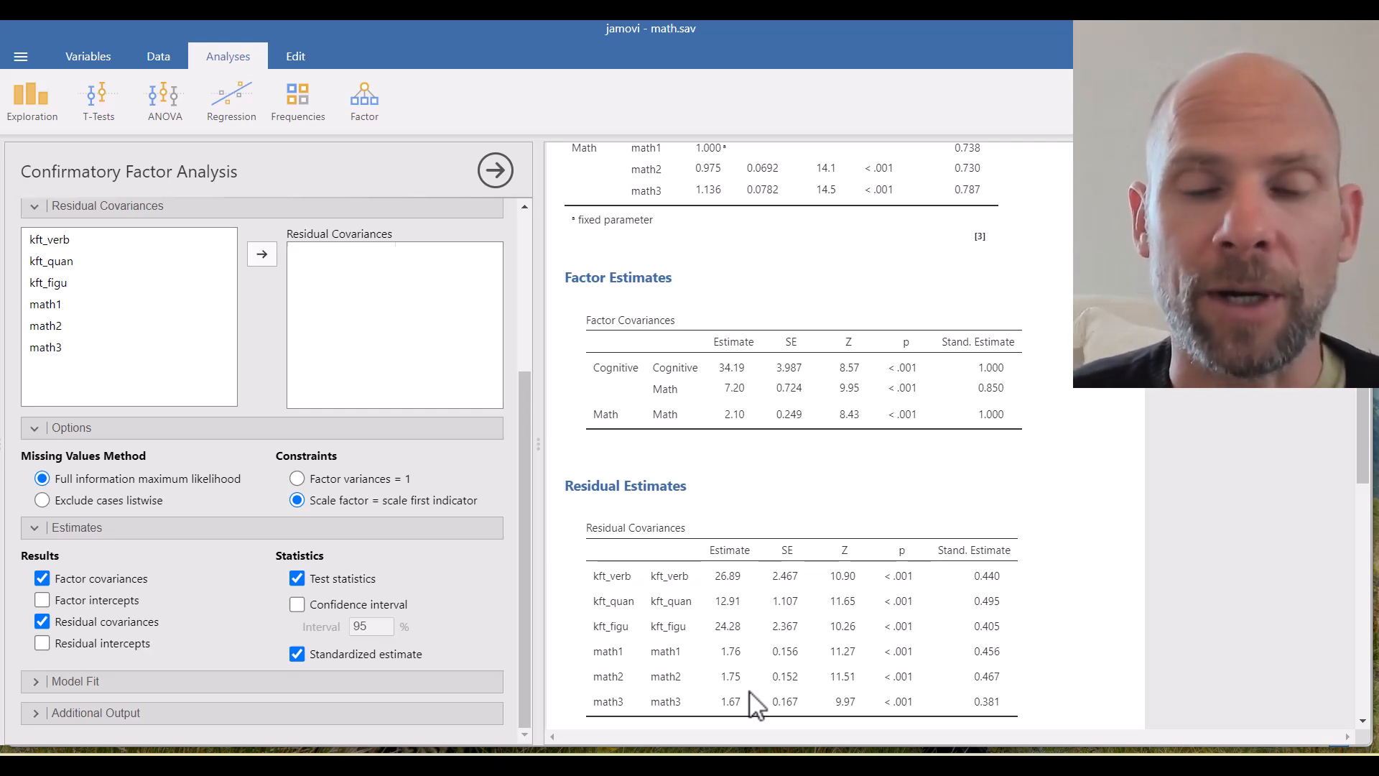
click(84, 679)
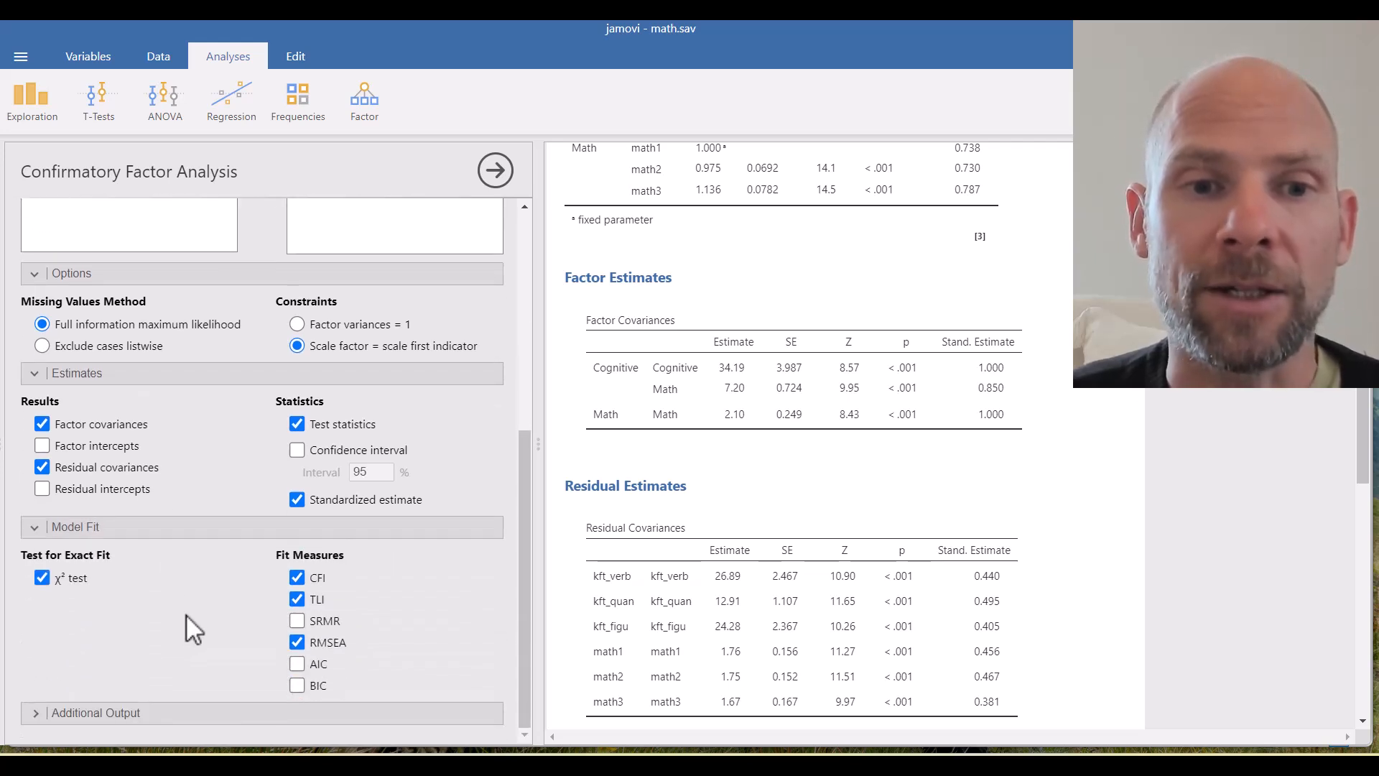
- Add SRMR to the fit measures and check the Model Fit table (SRMR 0.0184)
click(296, 621)
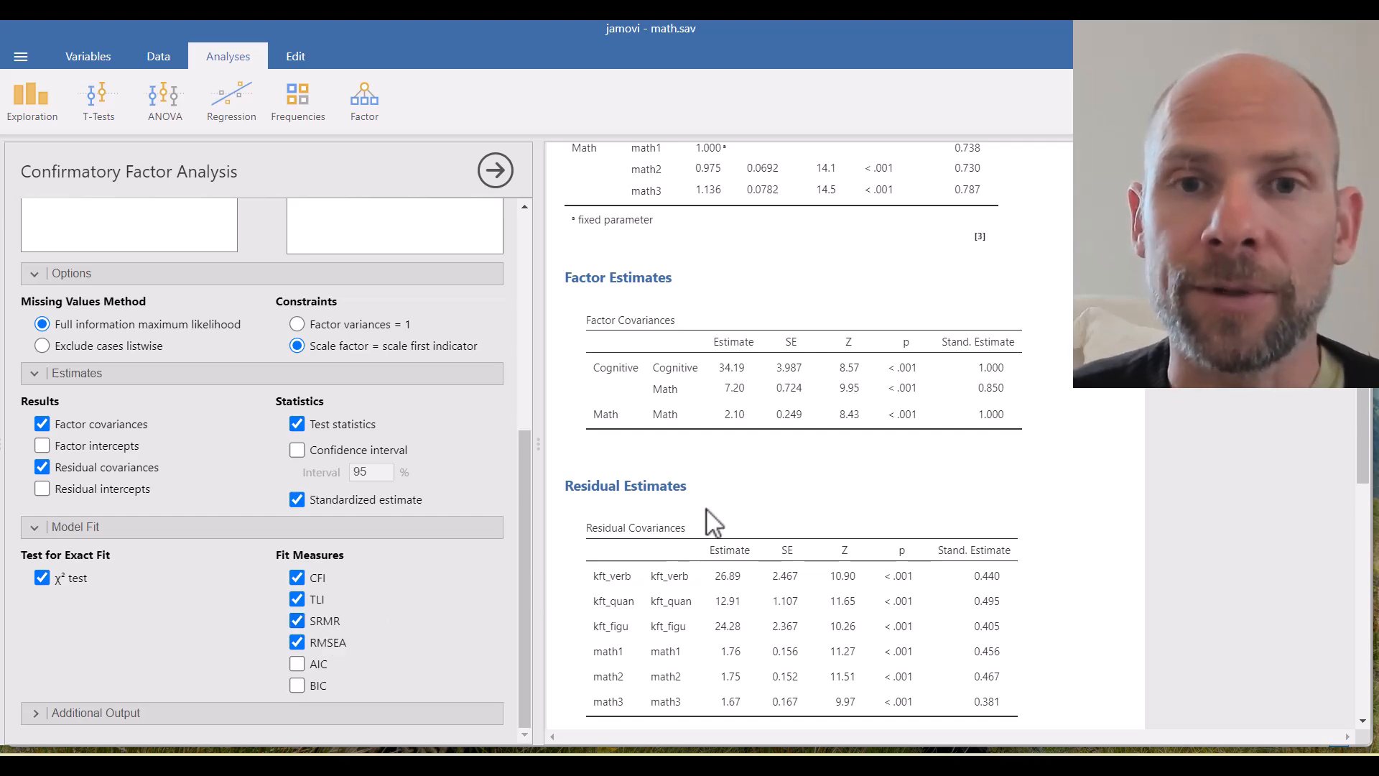
scroll(731, 482, up, 4)
scroll(731, 481, down, 3)
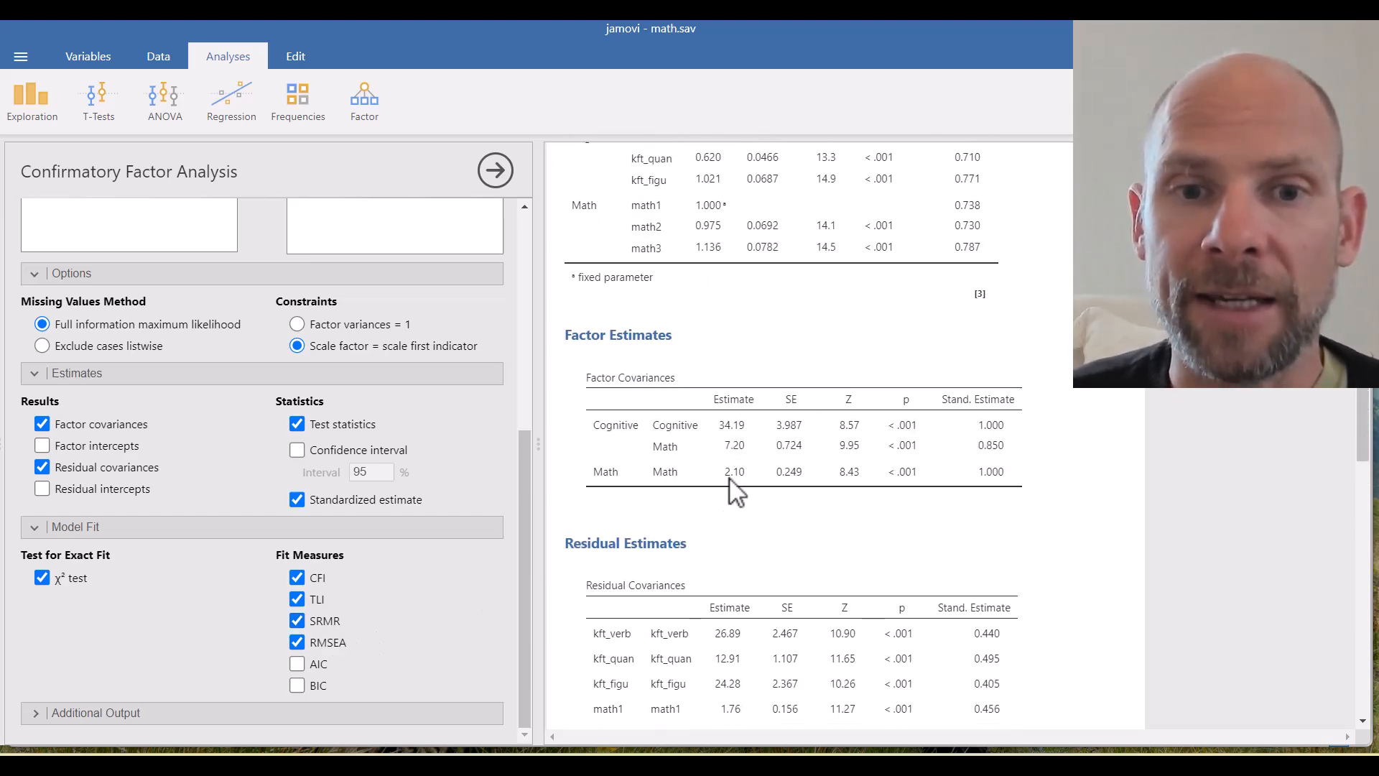
scroll(730, 480, down, 8)
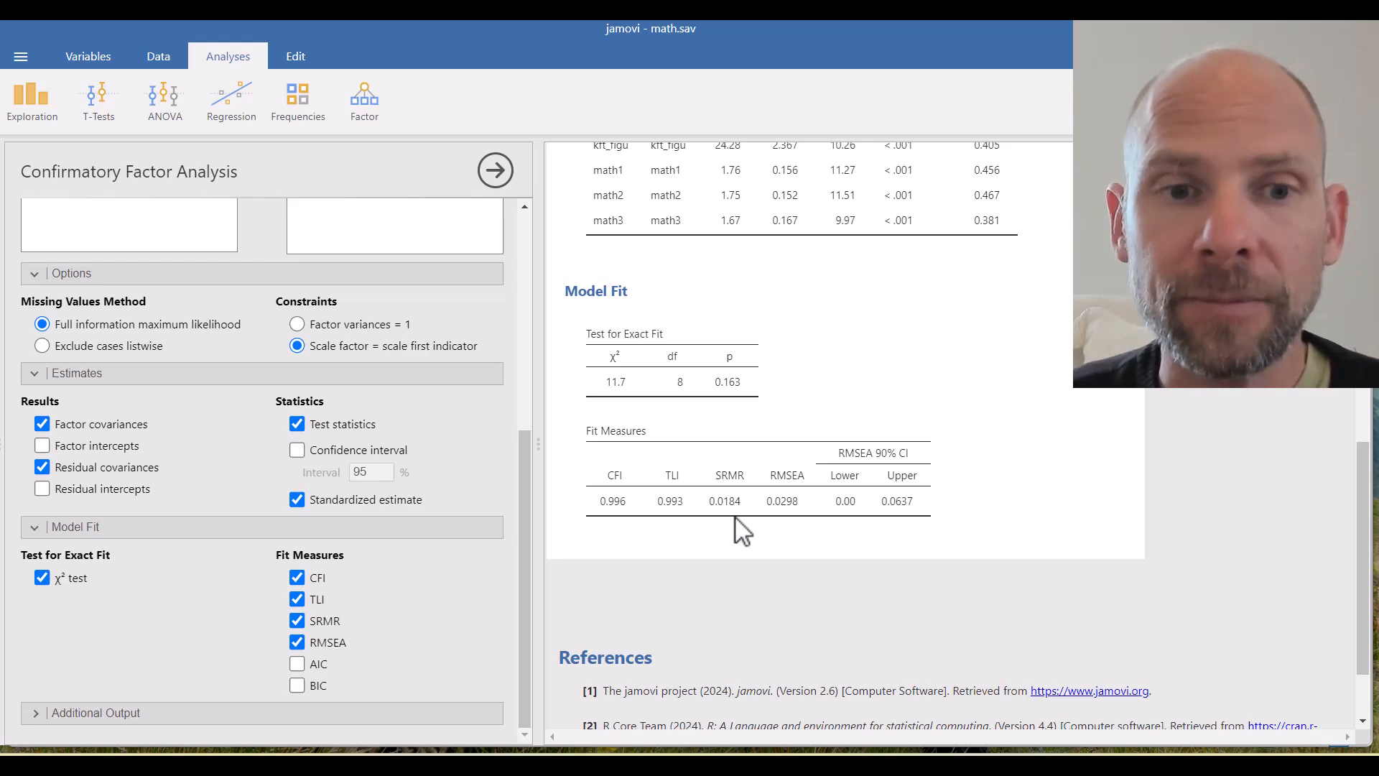
scroll(563, 496, down, 3)
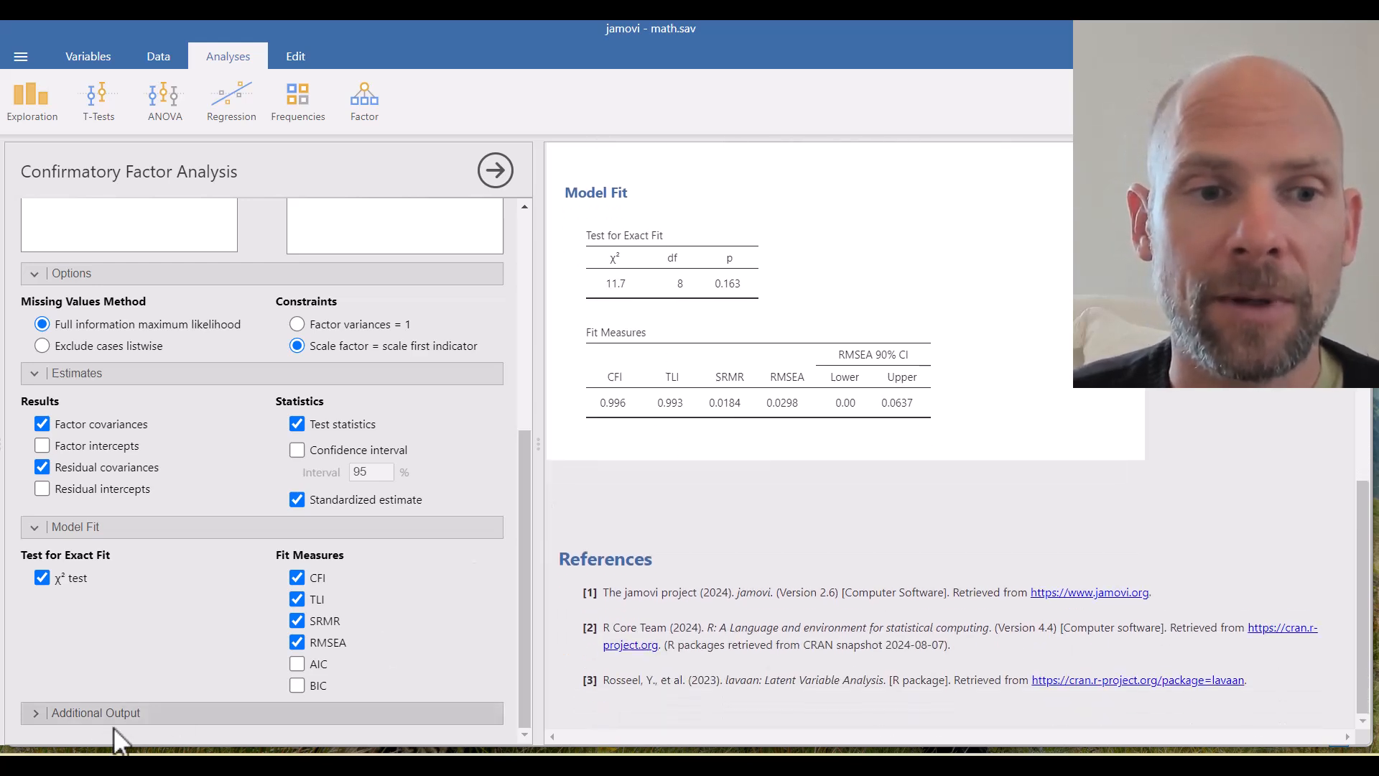
- Turn on the observed correlation matrix residuals under Additional Output's post-hoc model performance
click(83, 717)
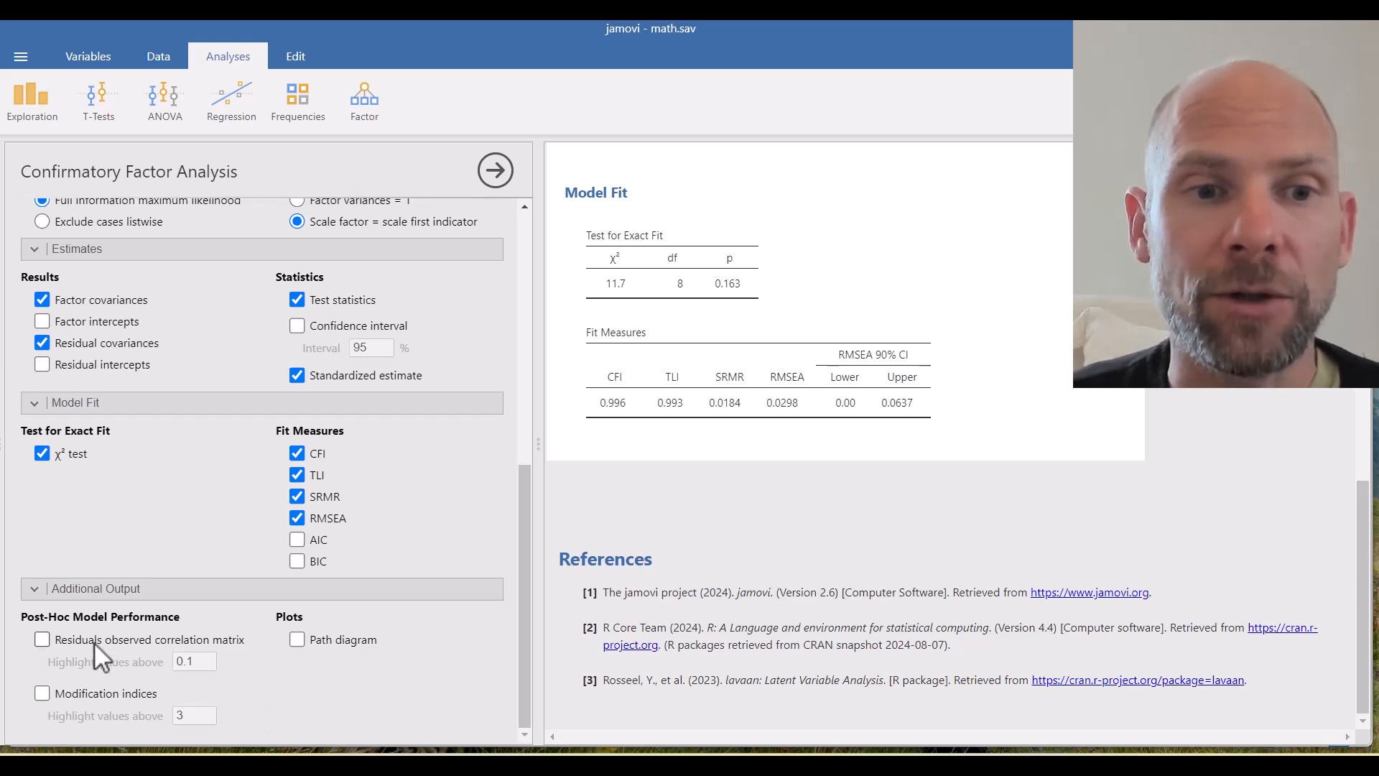
click(46, 641)
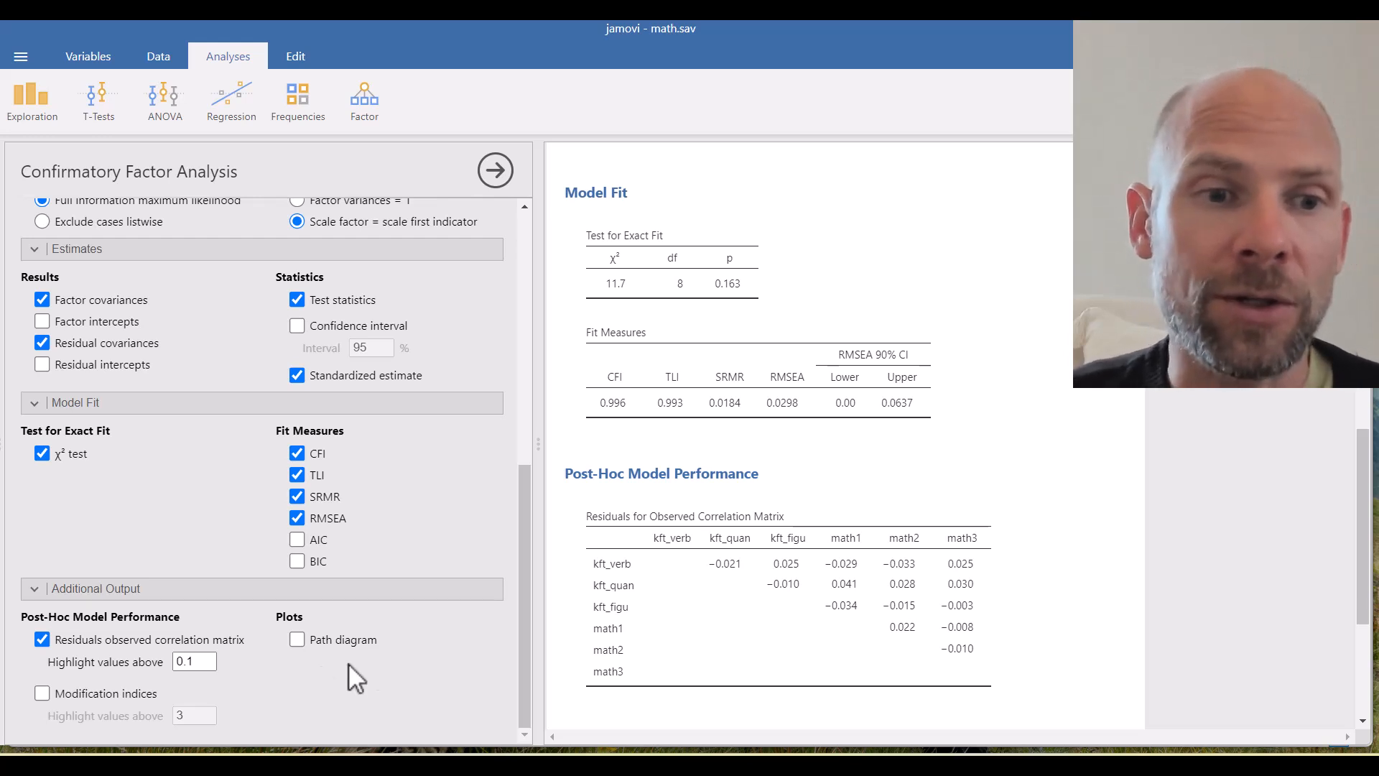
- Enable modification indices and scroll down to their tables, peaking at 6.015
click(47, 697)
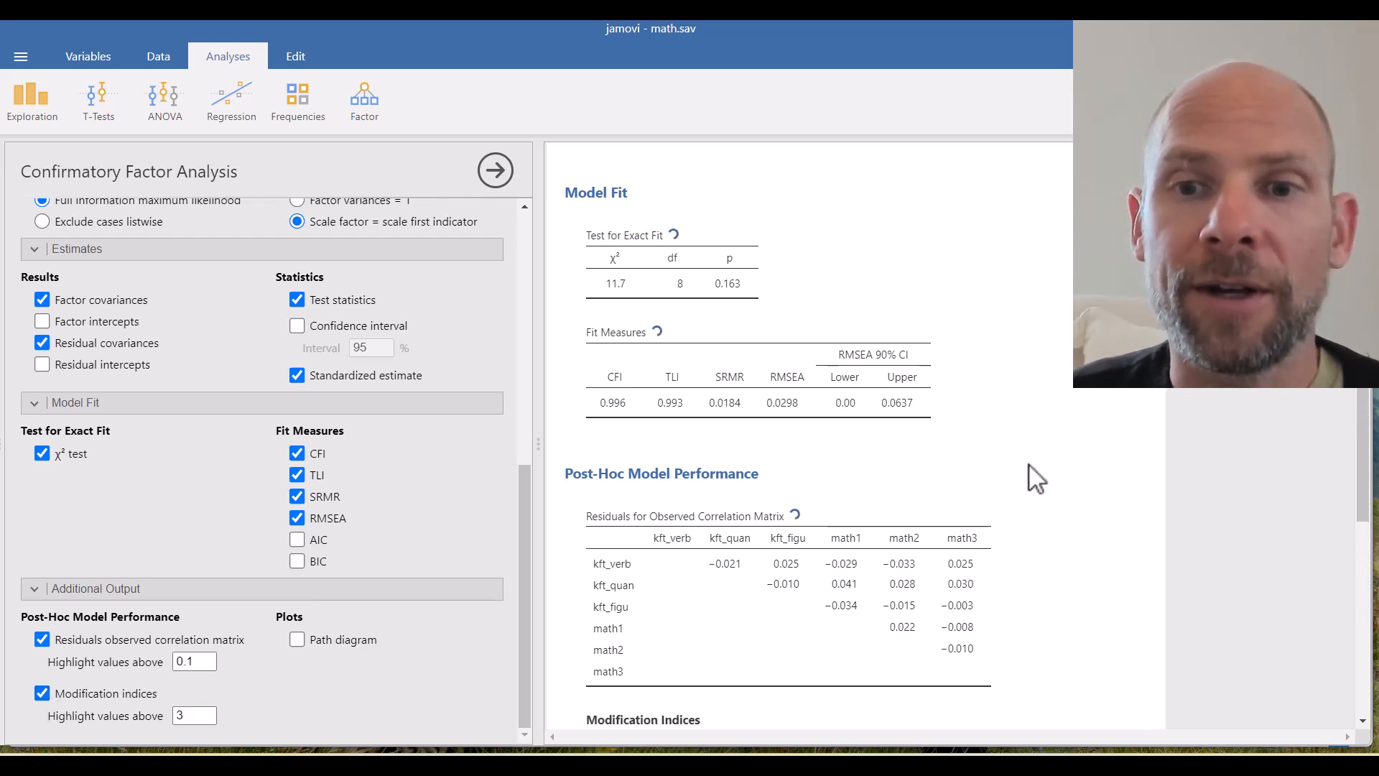
scroll(1036, 438, down, 1)
scroll(1036, 437, down, 3)
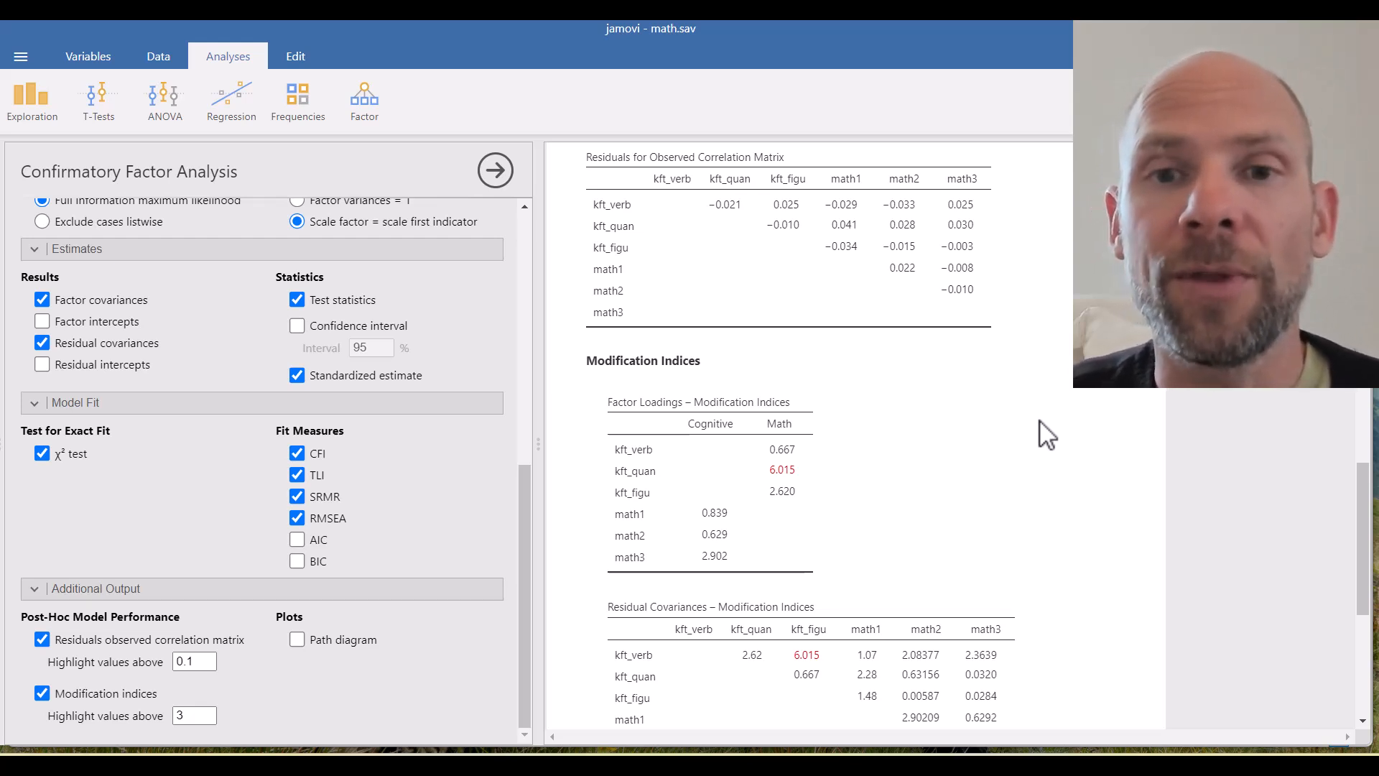
scroll(1040, 418, down, 2)
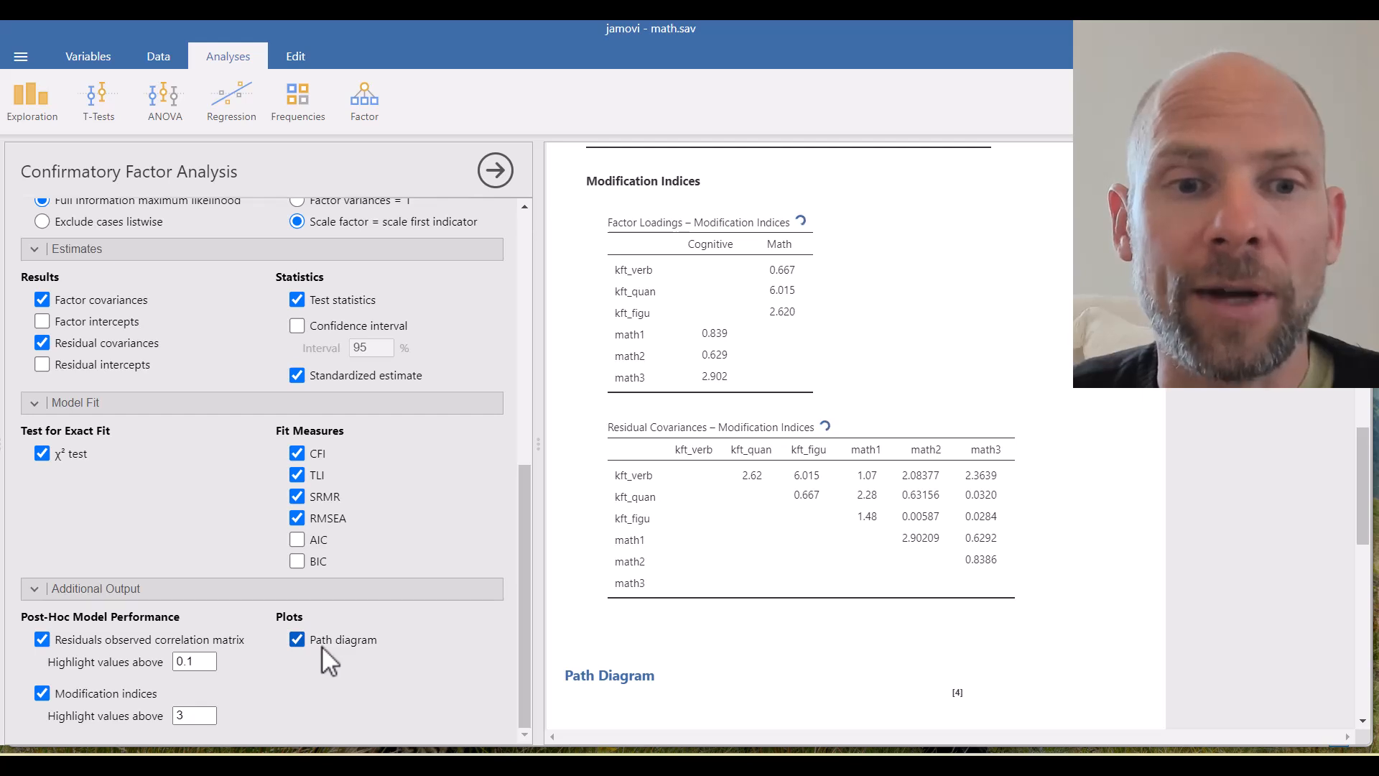
- Scroll the results down to the rendered path diagram linking Cgn and Mth to their indicators
scroll(665, 552, down, 4)
scroll(683, 563, down, 2)
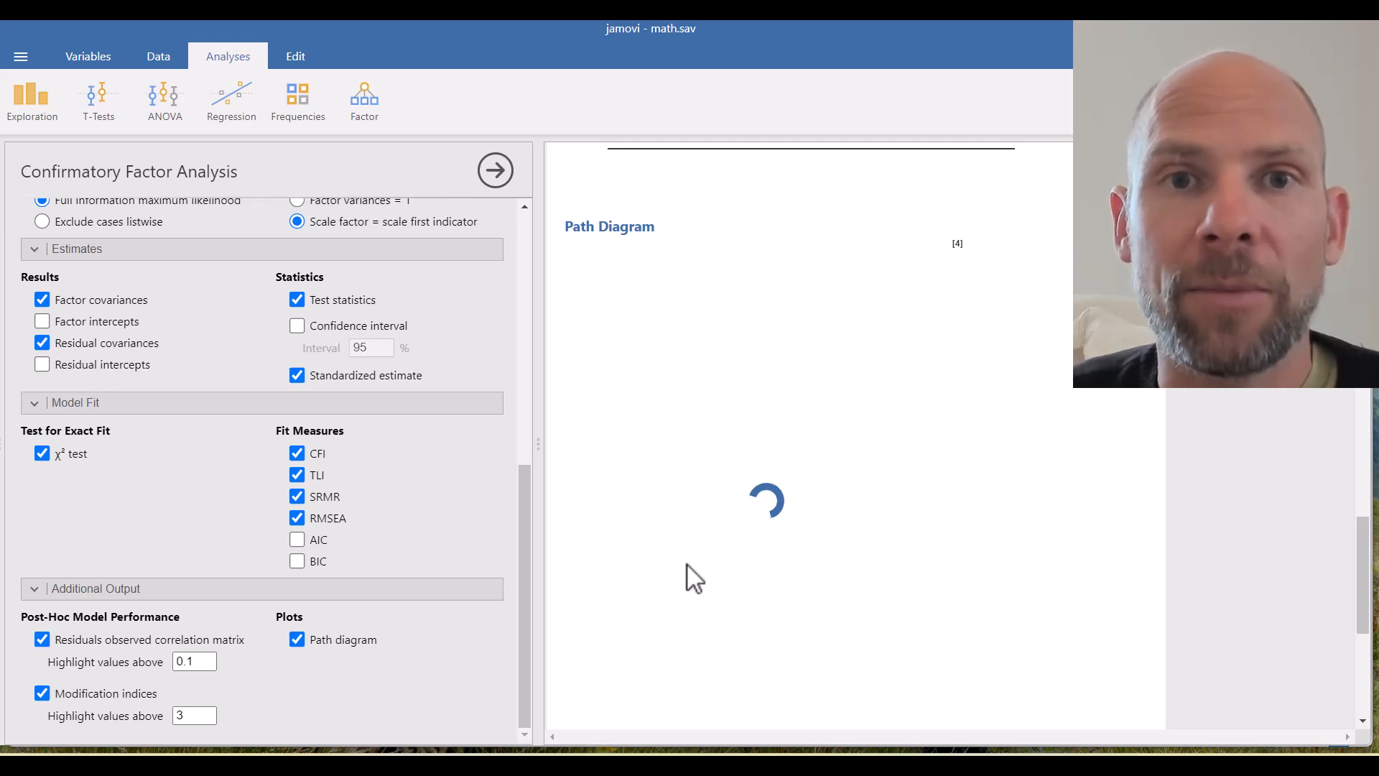
scroll(882, 561, down, 2)
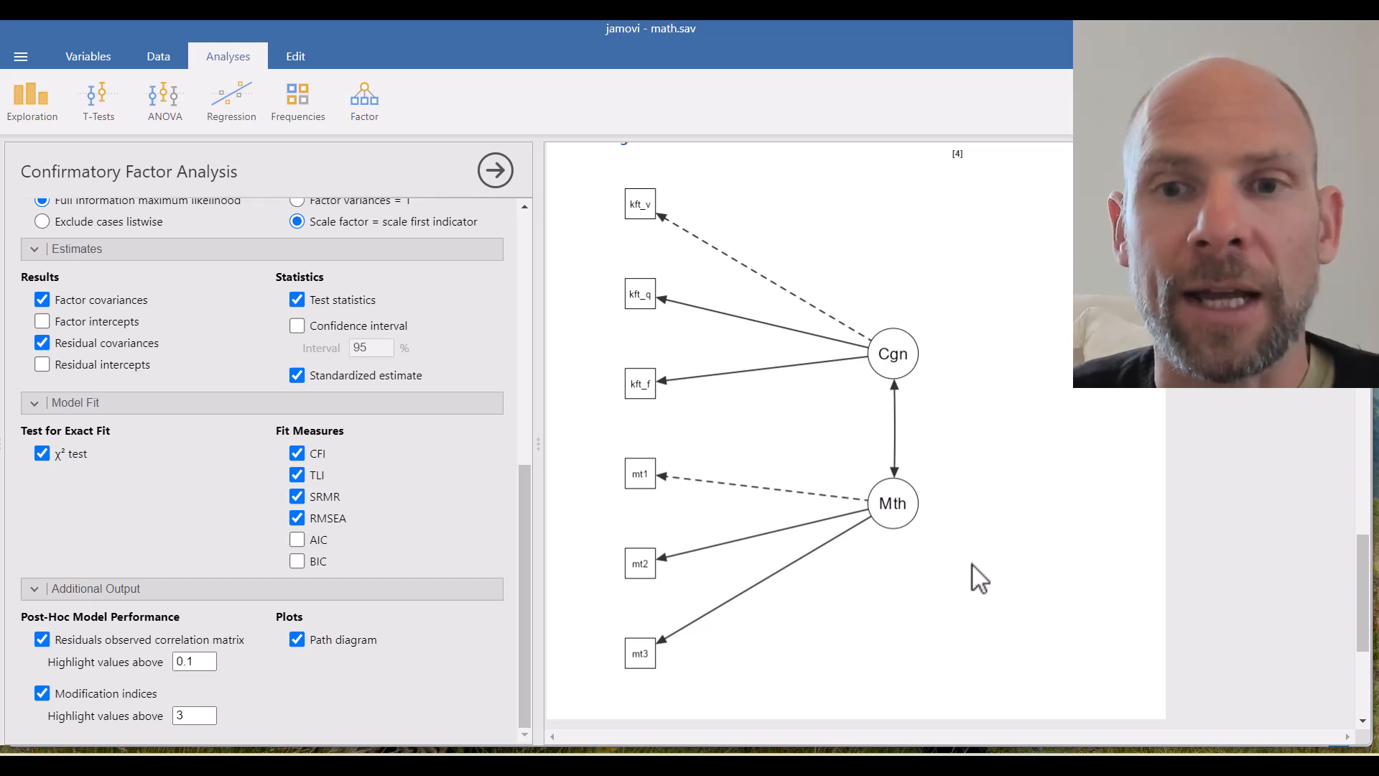